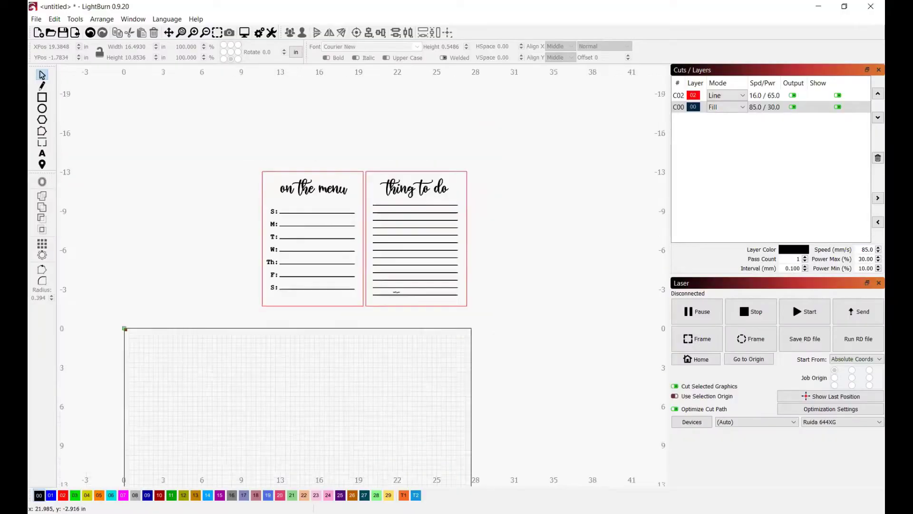
Step: Return to the Select tool and pick the red outline of the 'on the menu' board
scroll(426, 339, down, 2)
scroll(425, 339, up, 4)
scroll(425, 338, down, 3)
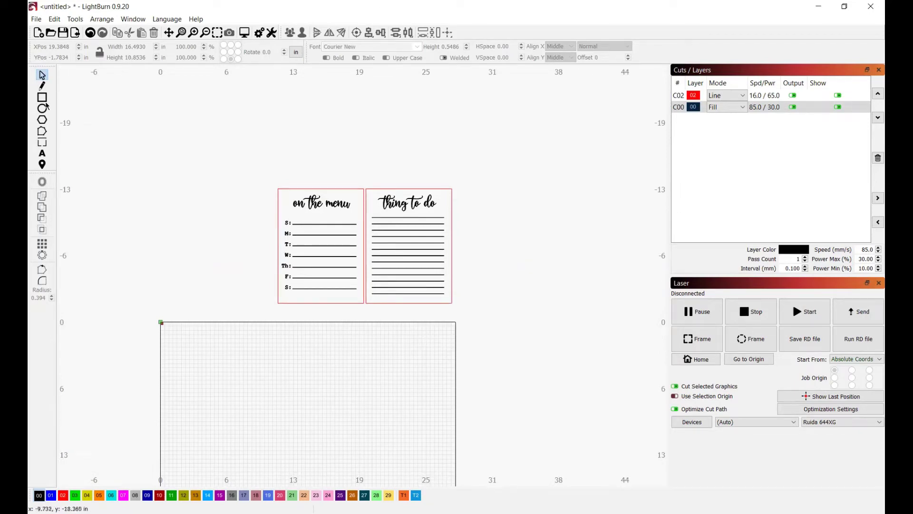
click(43, 99)
scroll(297, 301, up, 2)
scroll(296, 301, down, 2)
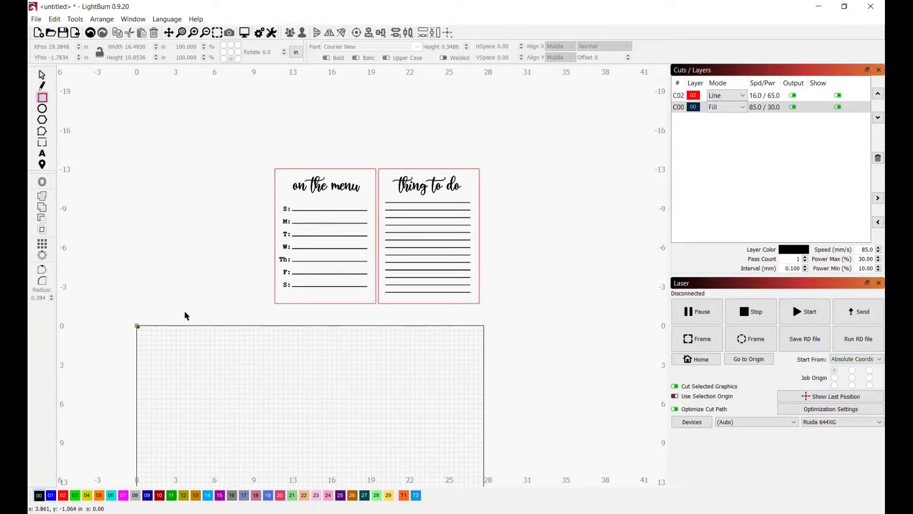
scroll(276, 256, up, 1)
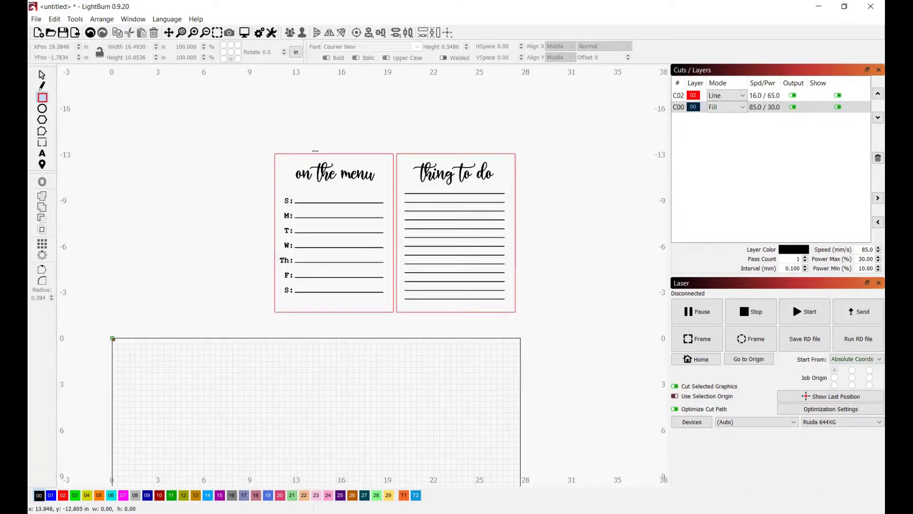
click(42, 74)
click(278, 155)
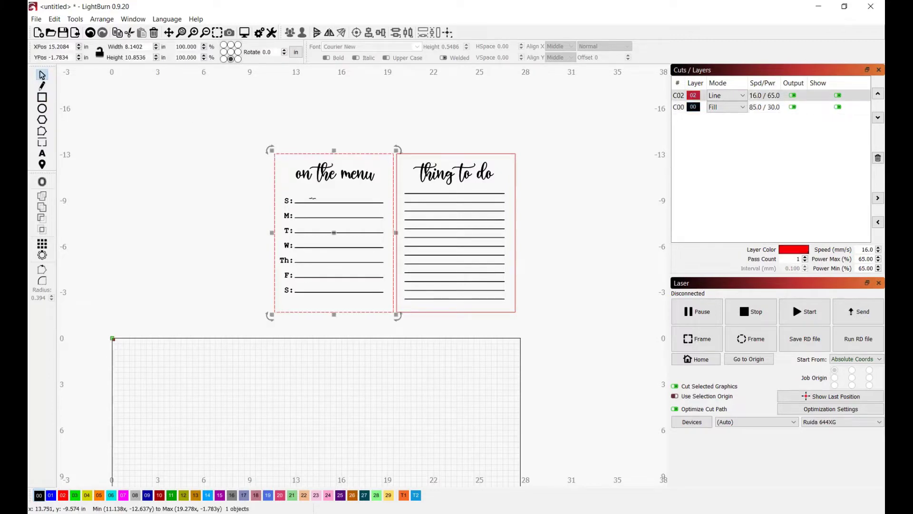
scroll(317, 196, down, 4)
scroll(317, 200, up, 4)
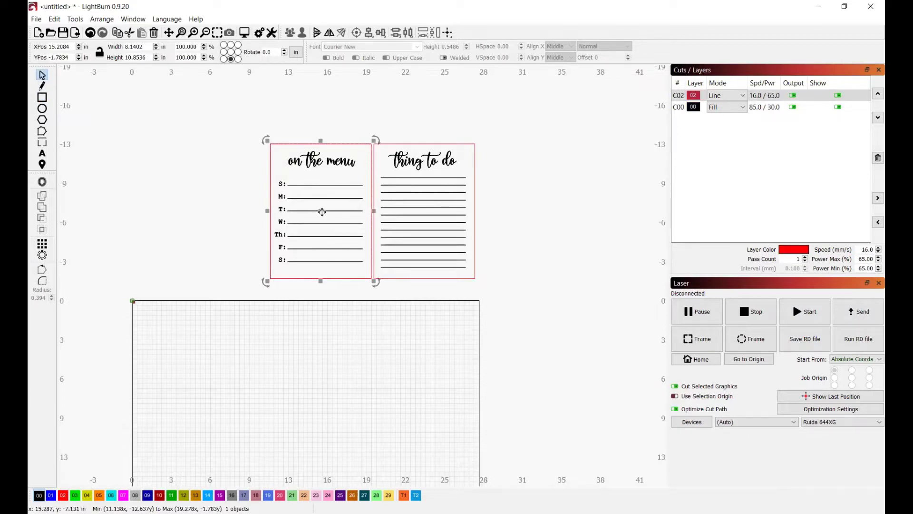
Step: Duplicate the 'on the menu' outline and move the copy right of the work area
key(ctrl+d)
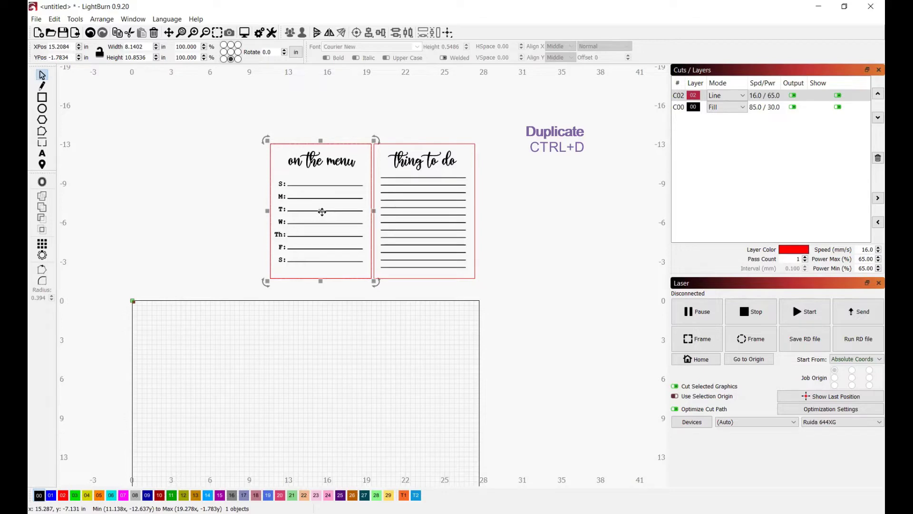
drag(322, 212, 307, 375)
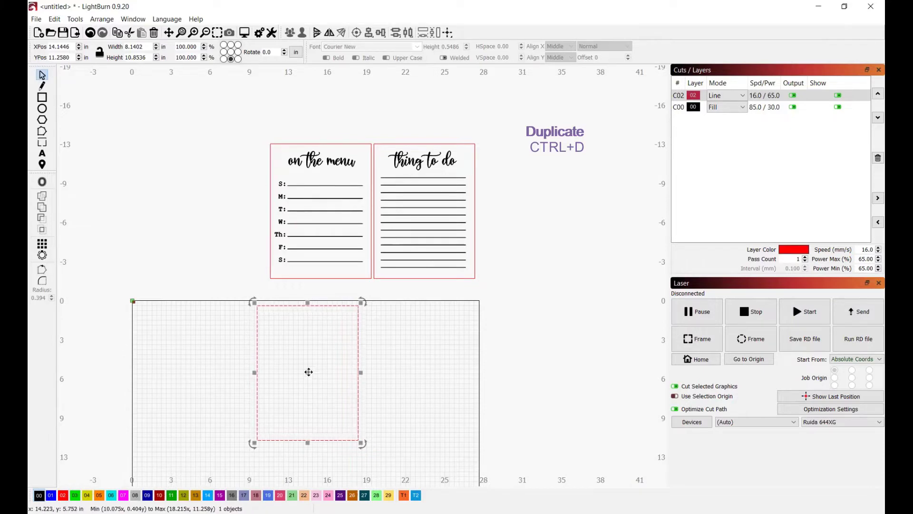
drag(308, 372, 587, 309)
scroll(585, 309, down, 2)
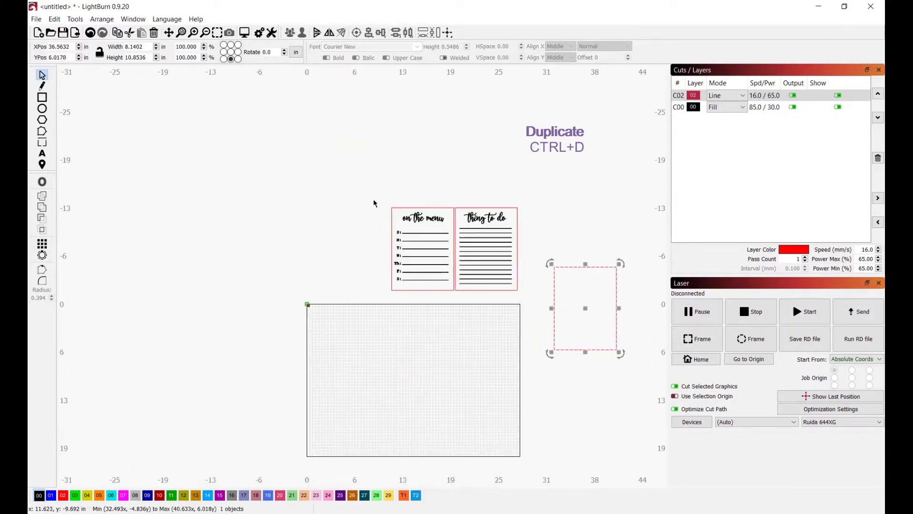
Step: Select both original boards together and move them far to the left
drag(374, 203, 300, 323)
drag(46, 340, 73, 300)
scroll(642, 334, up, 2)
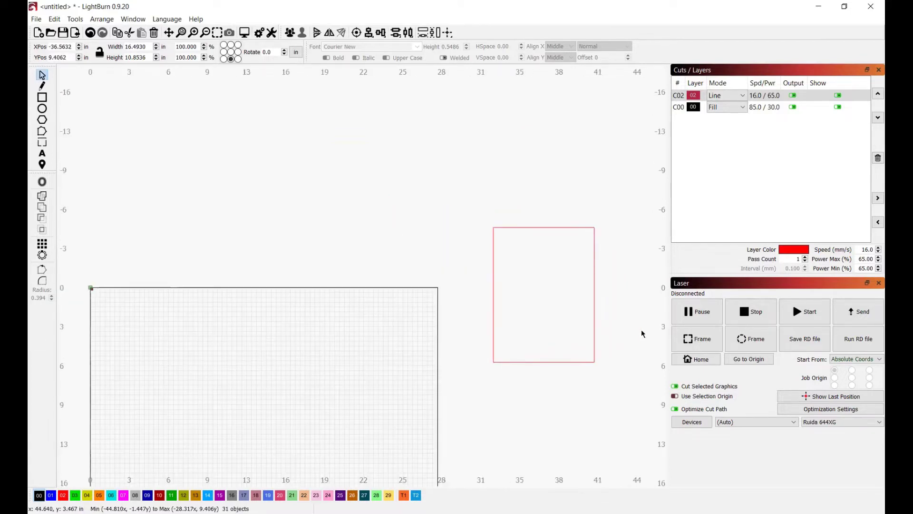
scroll(642, 333, up, 3)
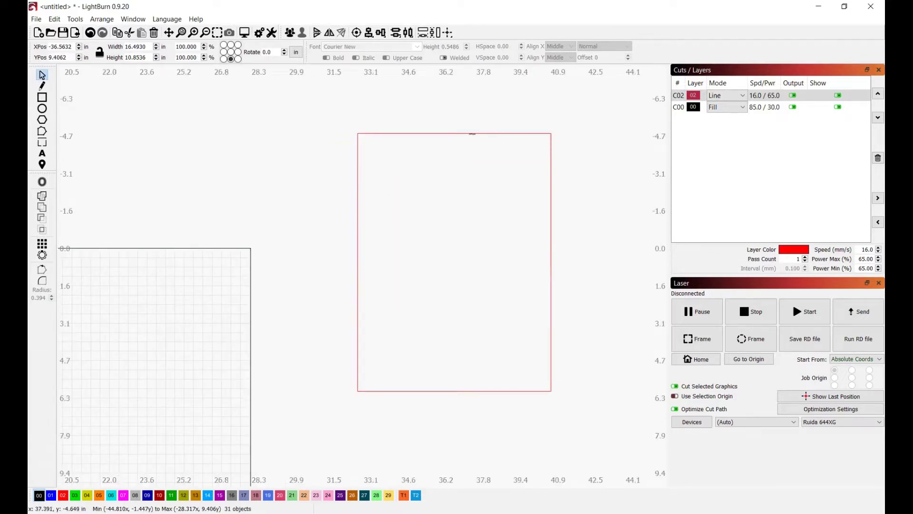
Step: Offset the copied outline 0.4 in inward with sharp Corner style
click(472, 134)
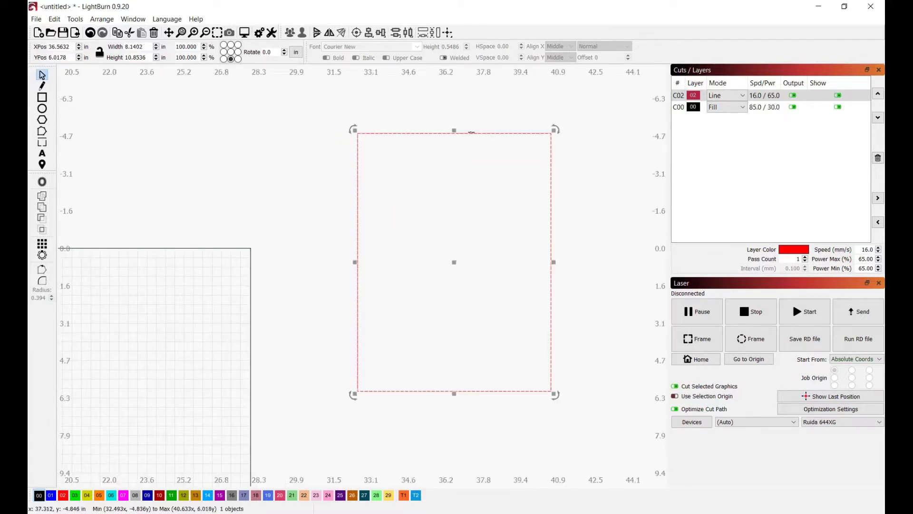
click(42, 184)
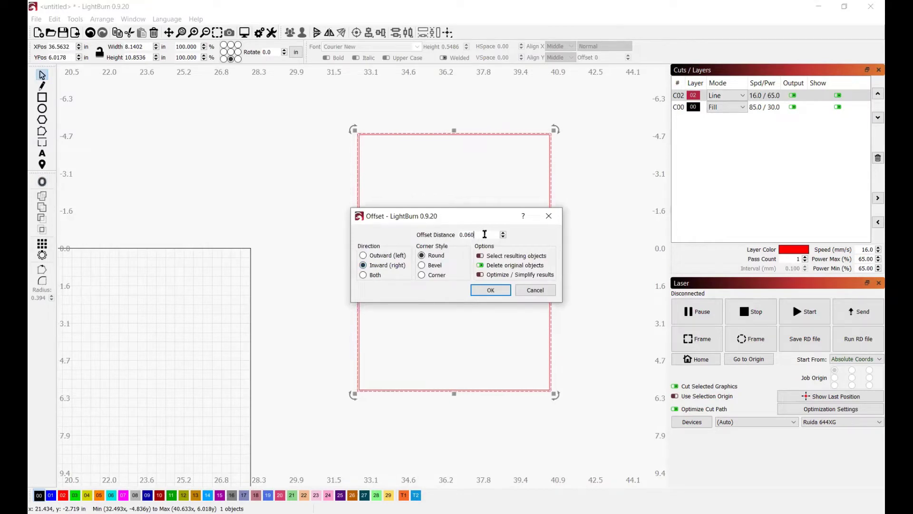
key(BackSpace)
key(BackSpace)
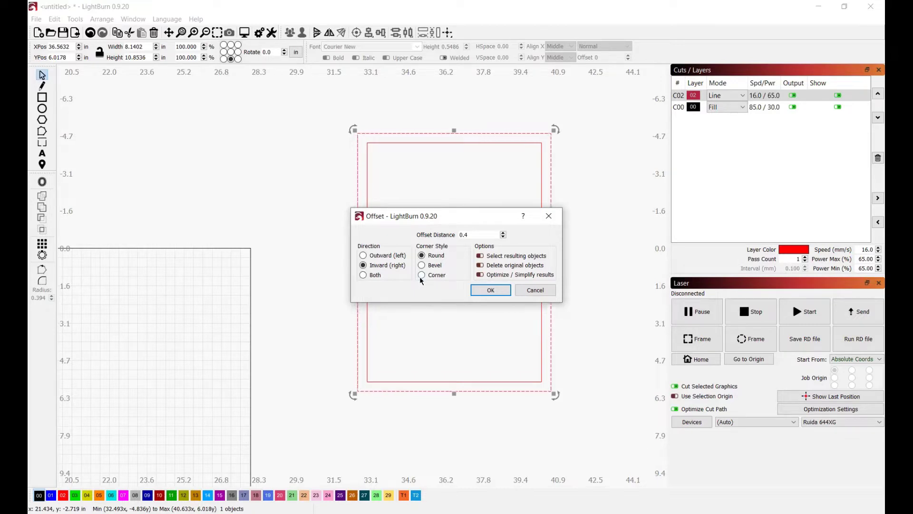
click(422, 275)
click(491, 290)
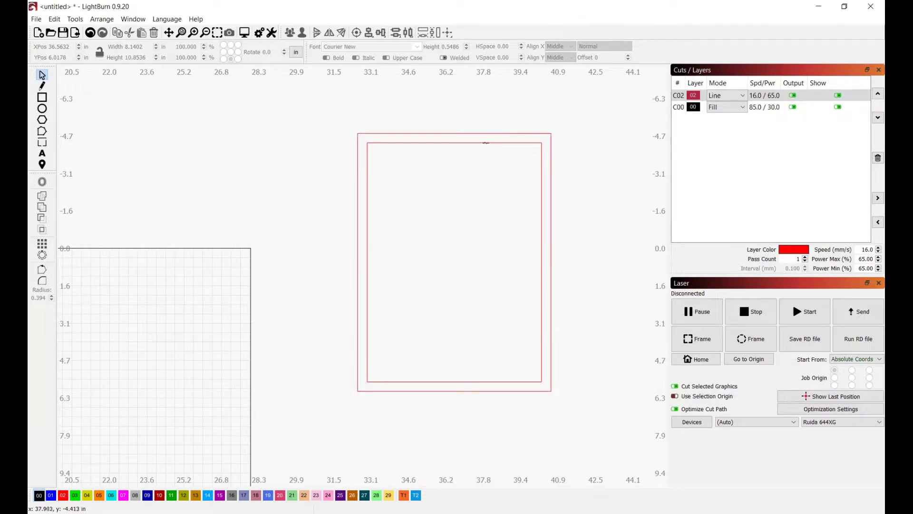
Step: Subtract the inner offset rectangle from the outer outline to form a hollow frame
click(485, 142)
mouse_move(454, 260)
mouse_down()
mouse_move(601, 282)
mouse_move(454, 262)
mouse_up()
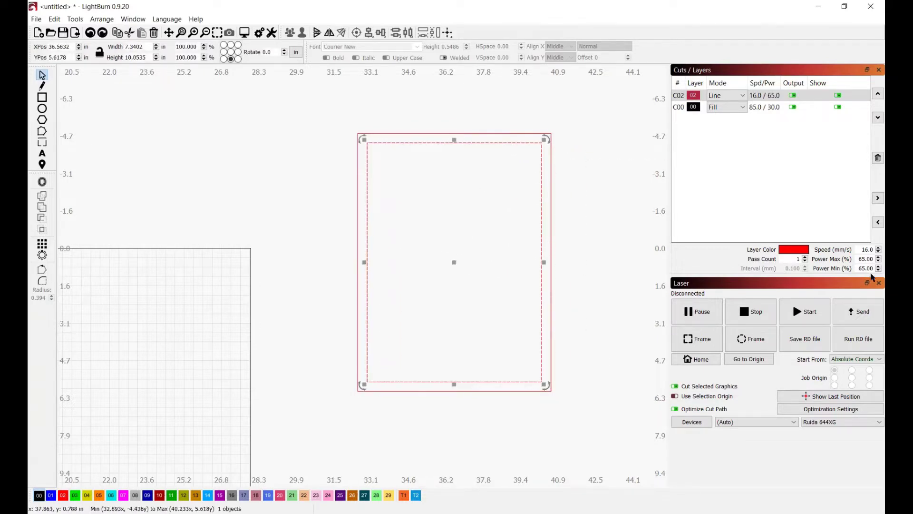
click(162, 148)
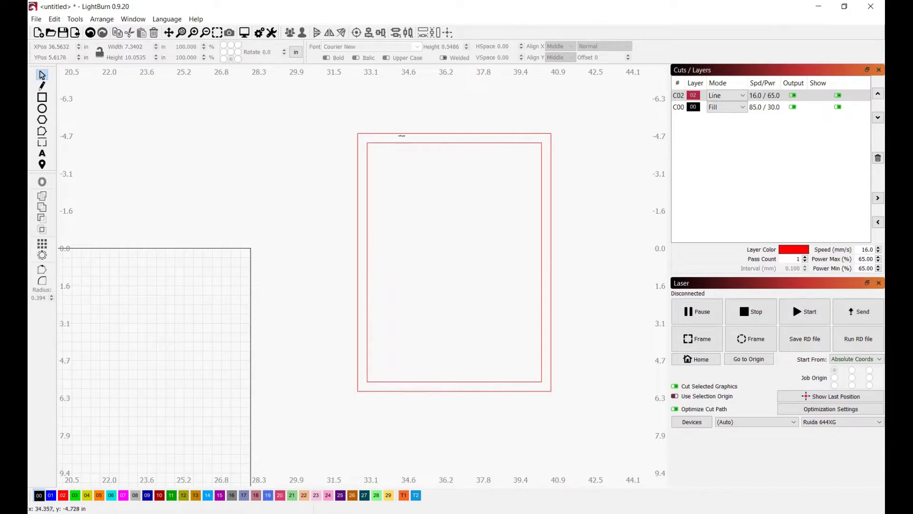
click(399, 134)
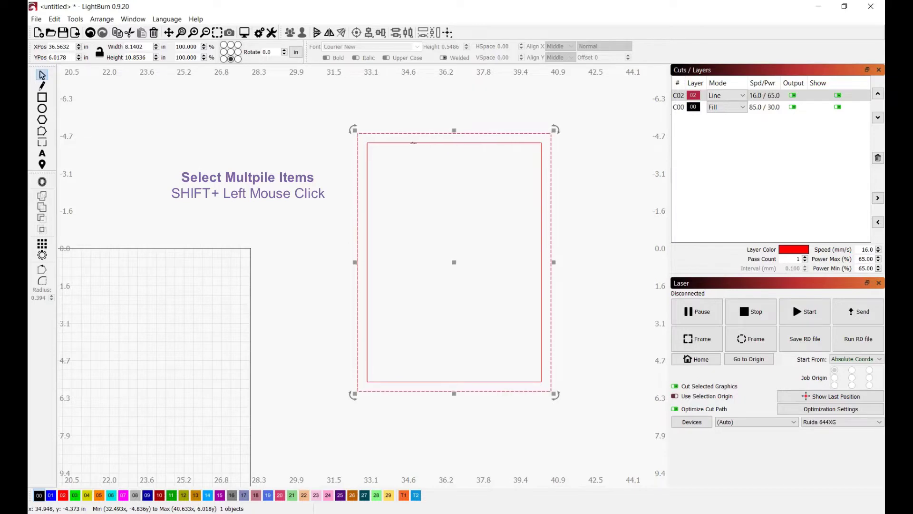
shift+click(415, 142)
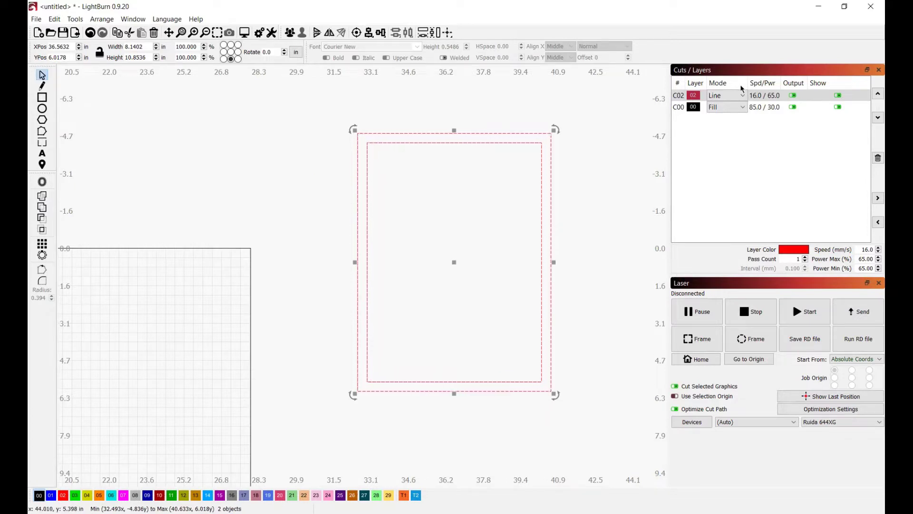
click(42, 221)
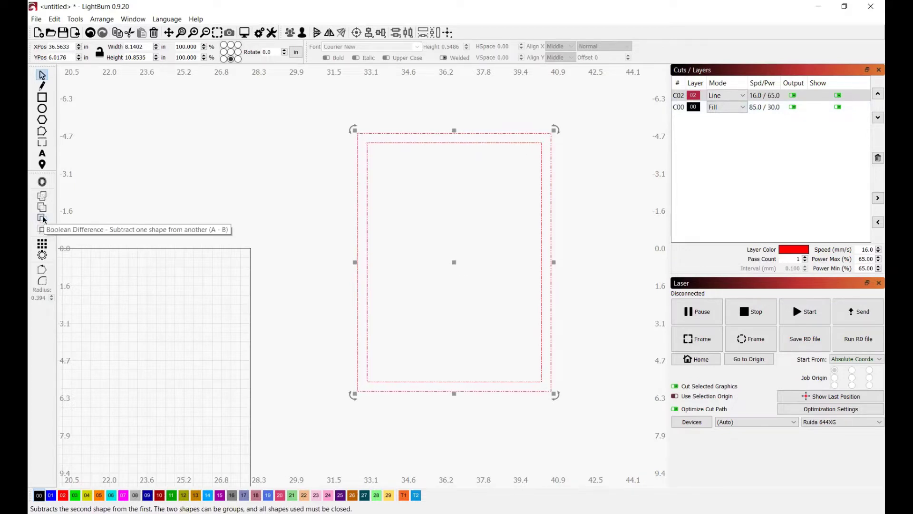
Step: Shift the hollow frame shape slightly to the left
click(484, 153)
click(473, 142)
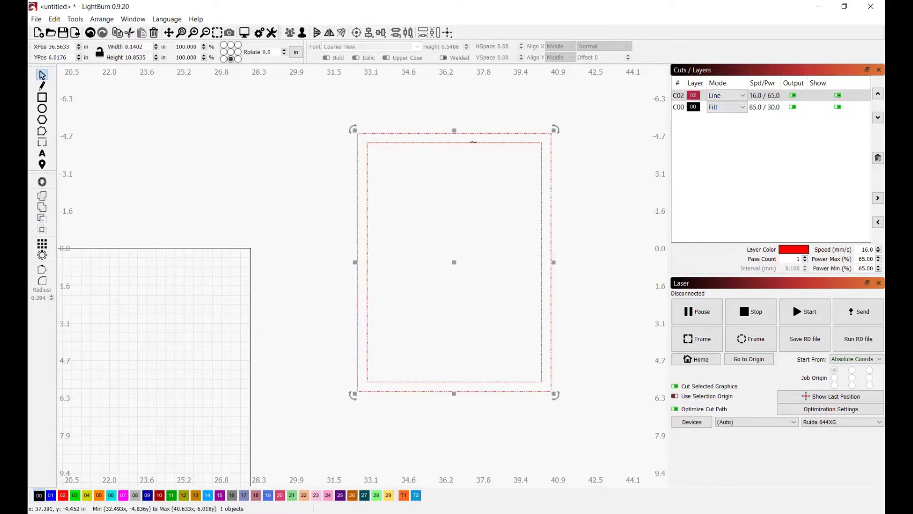
drag(473, 142, 419, 145)
Step: Duplicate the hollow frame and butt the copy against the original's right side
click(555, 371)
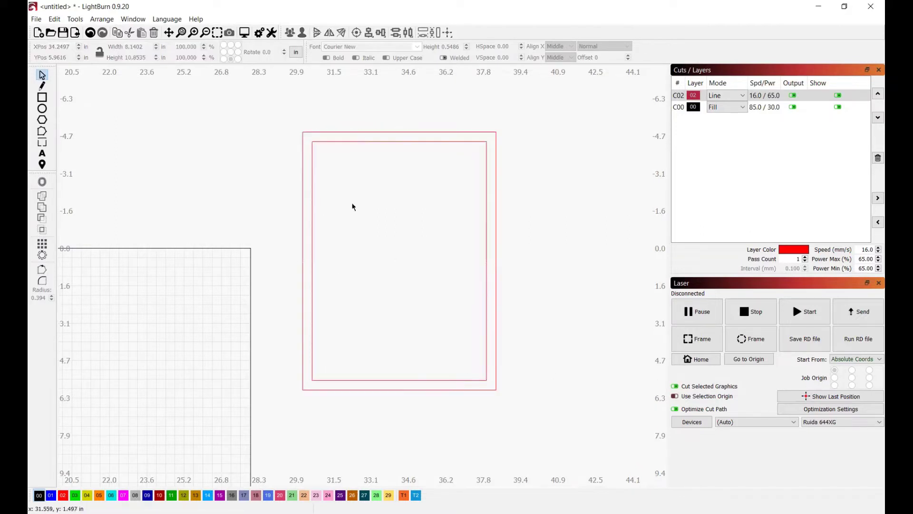
click(367, 140)
key(ctrl+d)
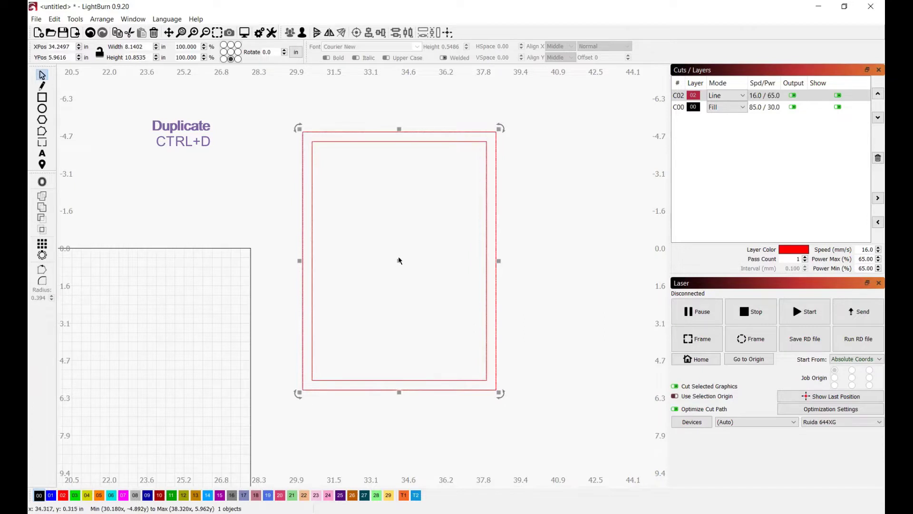
drag(399, 260, 606, 281)
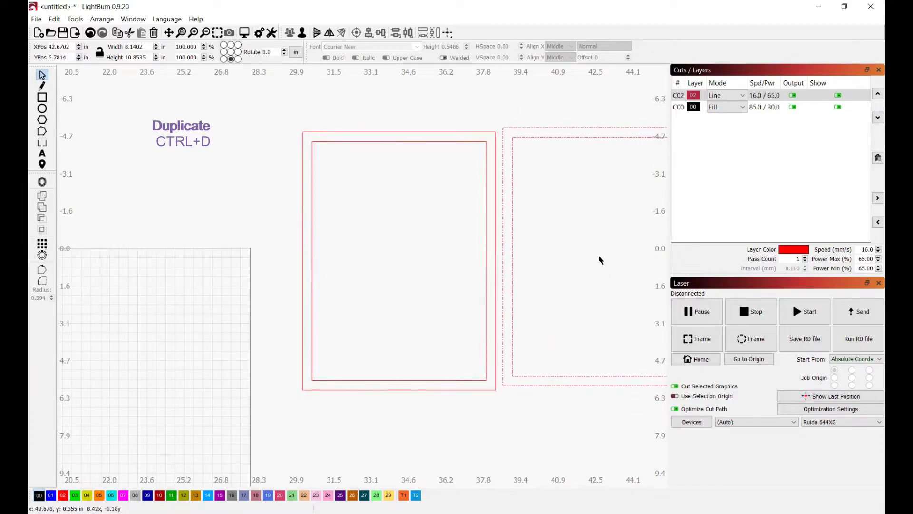
drag(599, 260, 602, 261)
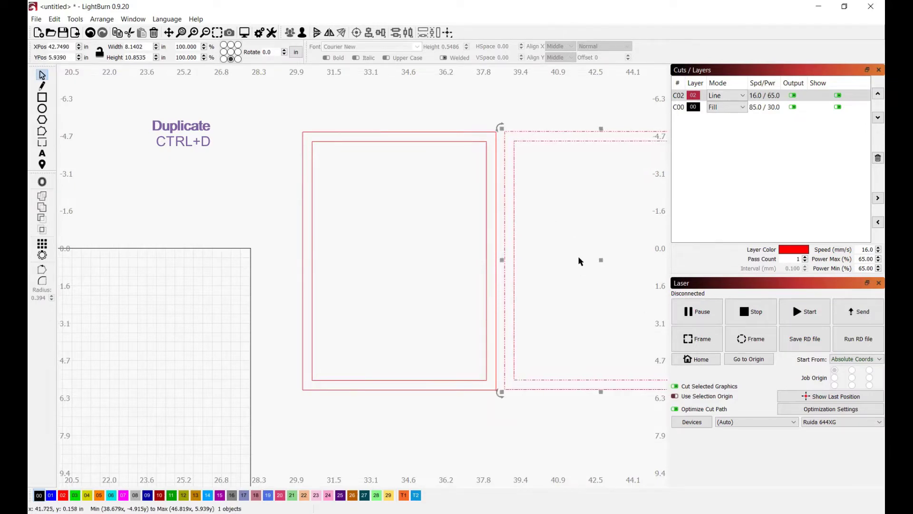
scroll(571, 261, down, 1)
scroll(456, 143, up, 3)
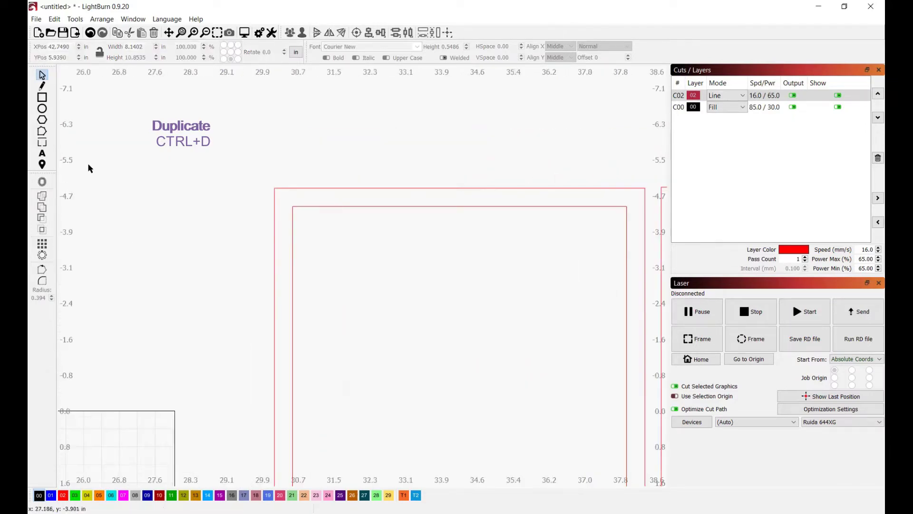
Step: Draw a small square above the frames and a larger square rotated 45 degrees
click(42, 97)
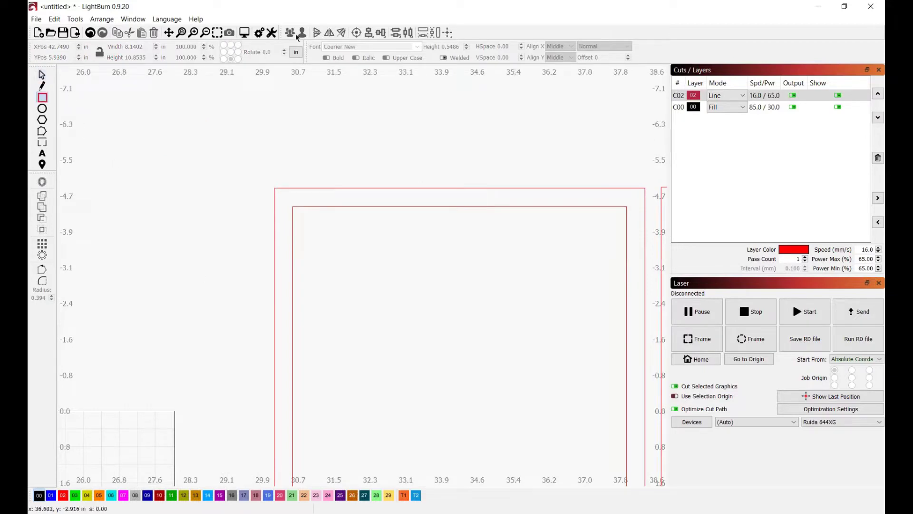
scroll(143, 212, down, 3)
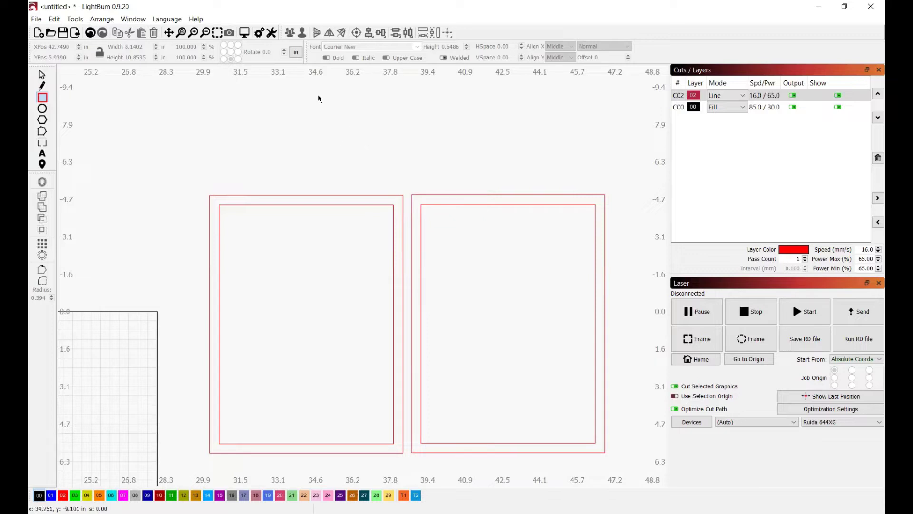
drag(302, 92, 306, 141)
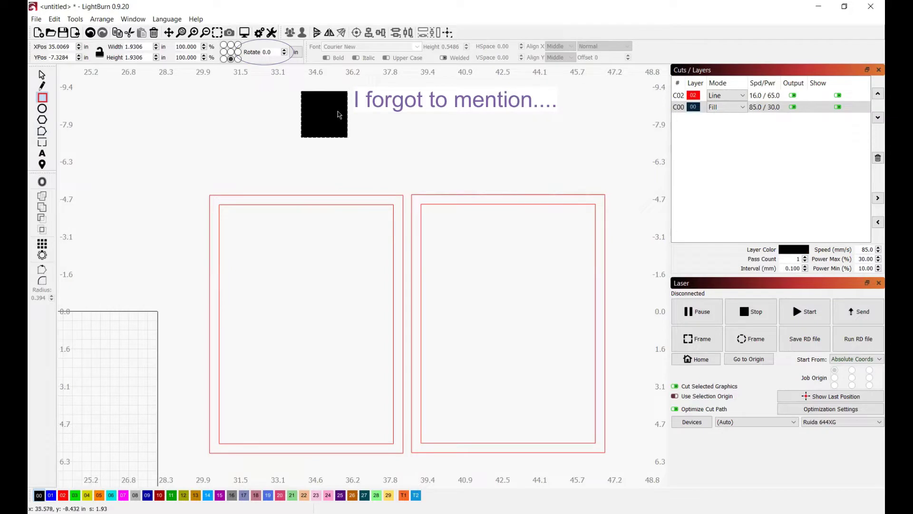
drag(212, 119, 339, 259)
drag(275, 52, 216, 55)
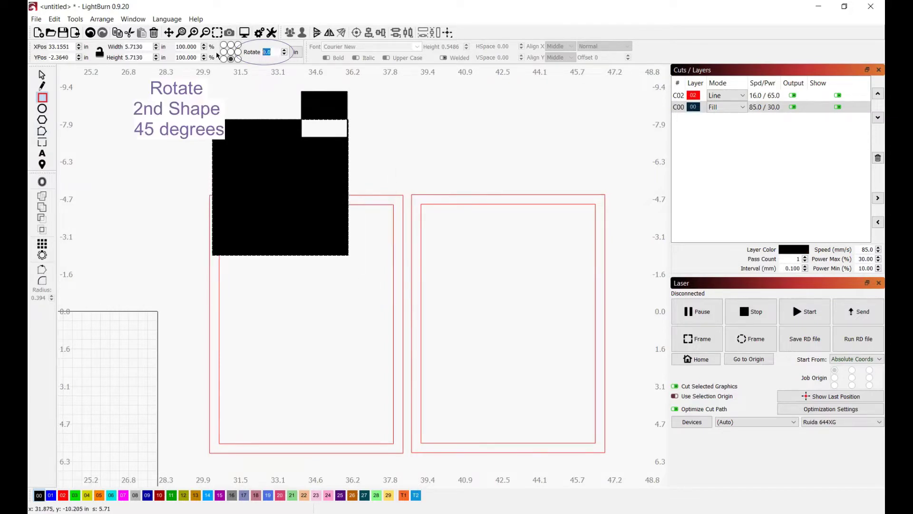
text(45)
key(Return)
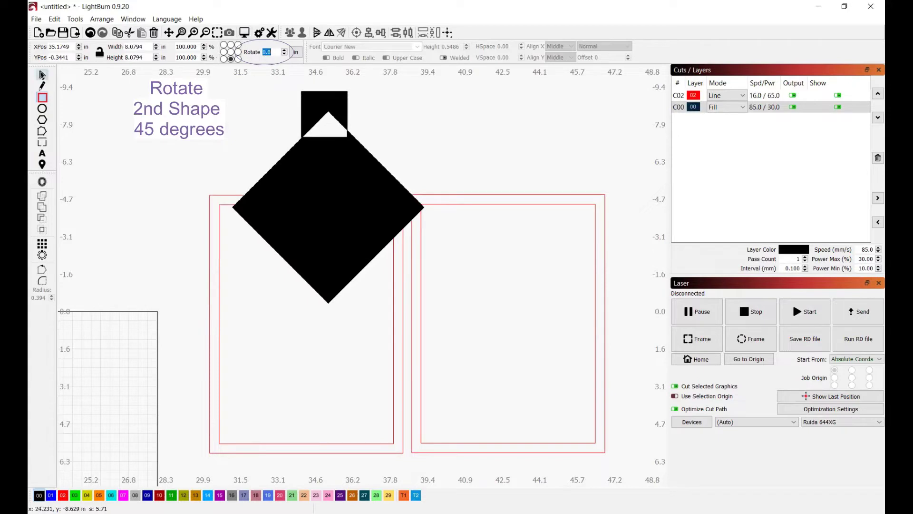
Step: Move the diamond onto the red 02 layer and select the small square
click(42, 75)
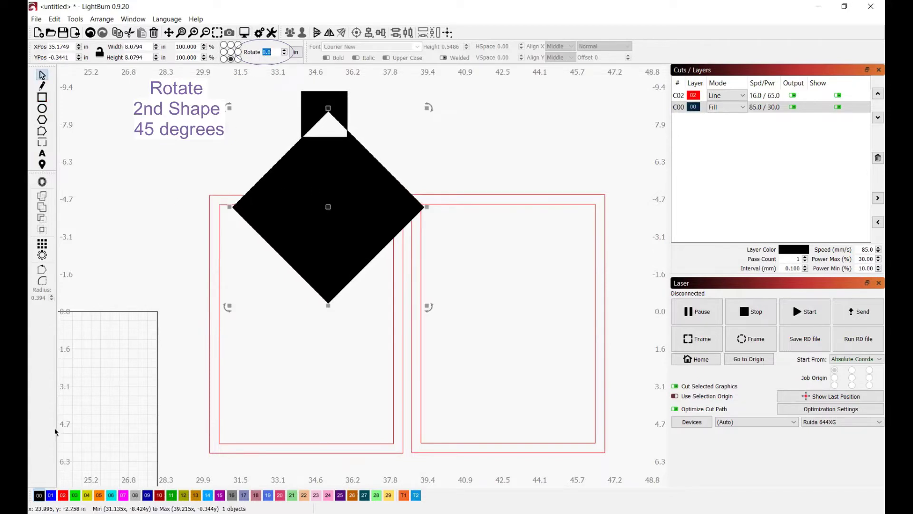
click(62, 495)
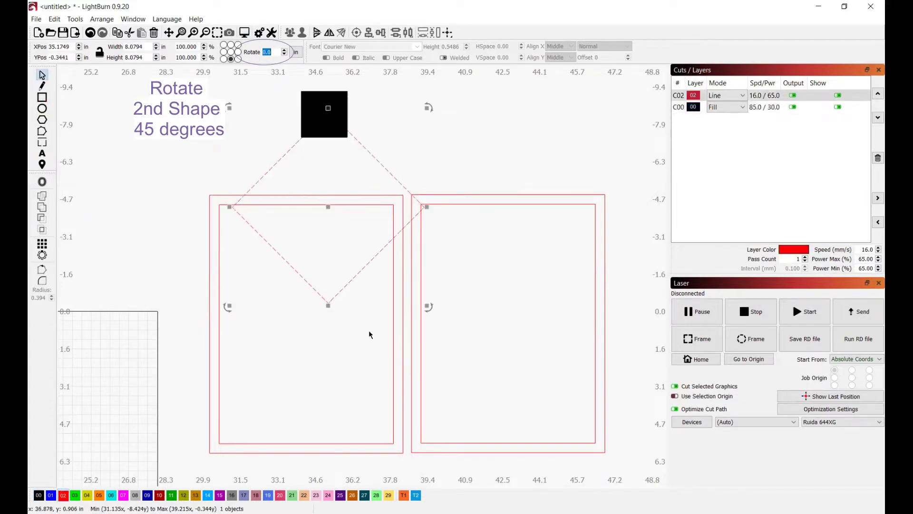
click(271, 120)
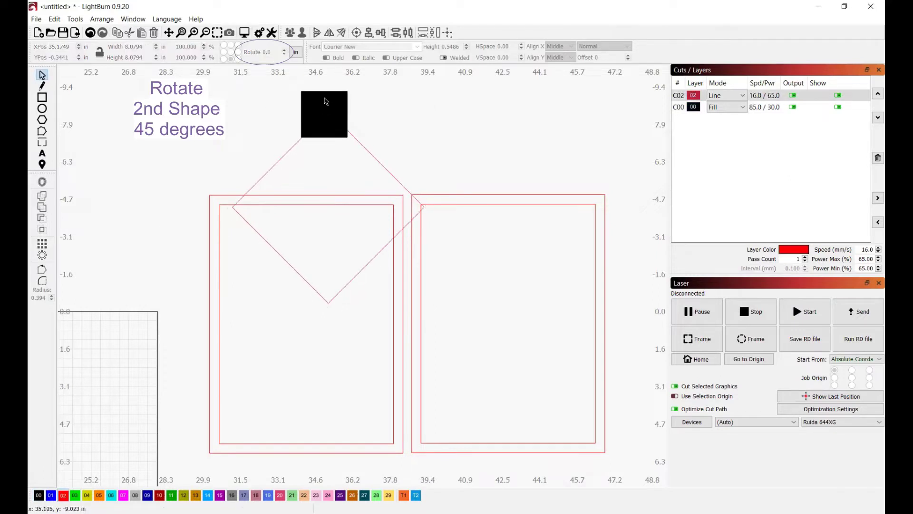
click(302, 92)
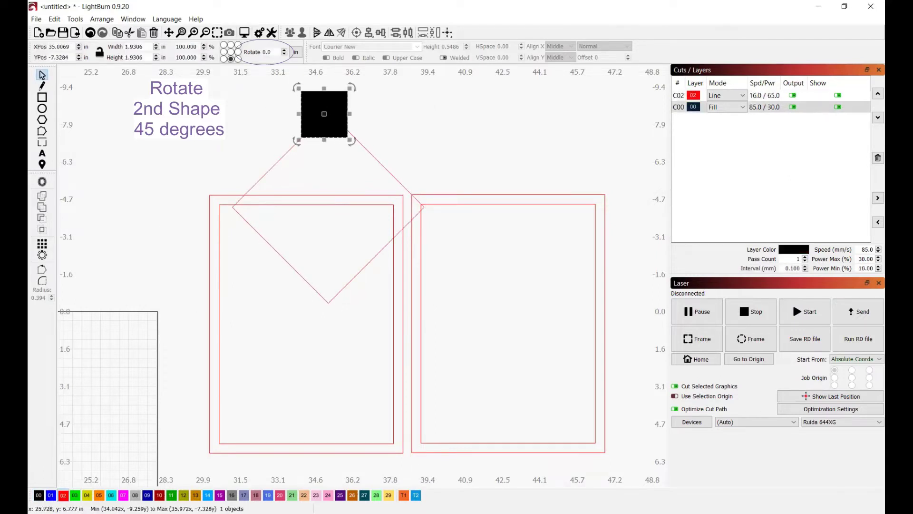
Step: Put the small square on the blue 01 layer and shift the diamond up and right
click(51, 495)
click(286, 219)
click(265, 172)
drag(328, 207, 351, 185)
Step: Snap the diamond's upper-left edge exactly onto the square's top-right corner
scroll(341, 84, up, 8)
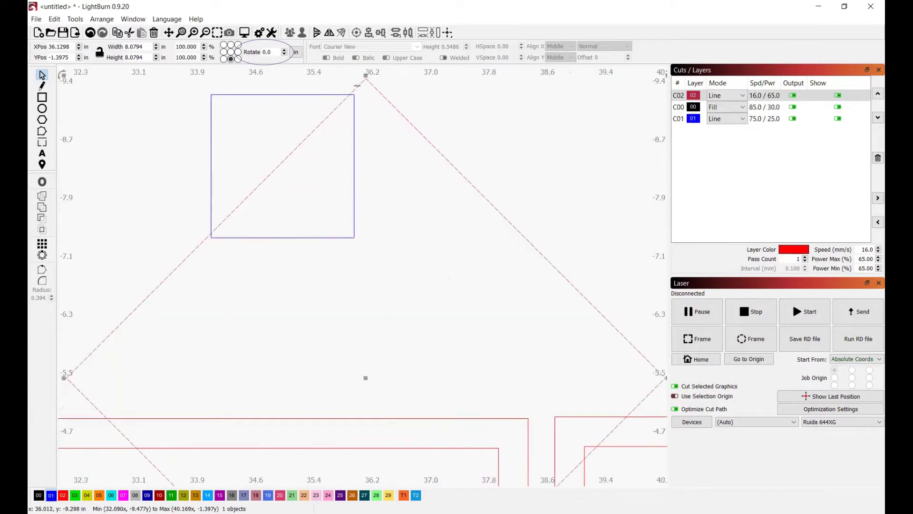
scroll(314, 136, up, 2)
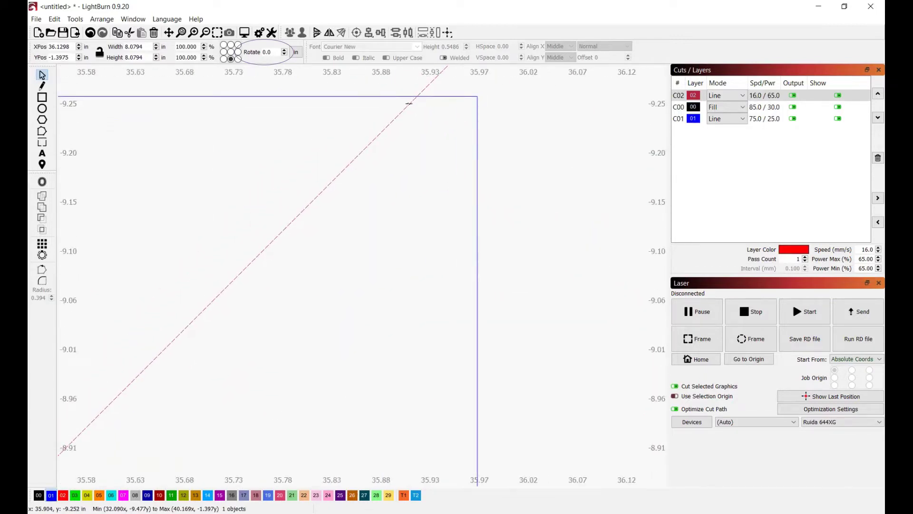
drag(409, 103, 448, 130)
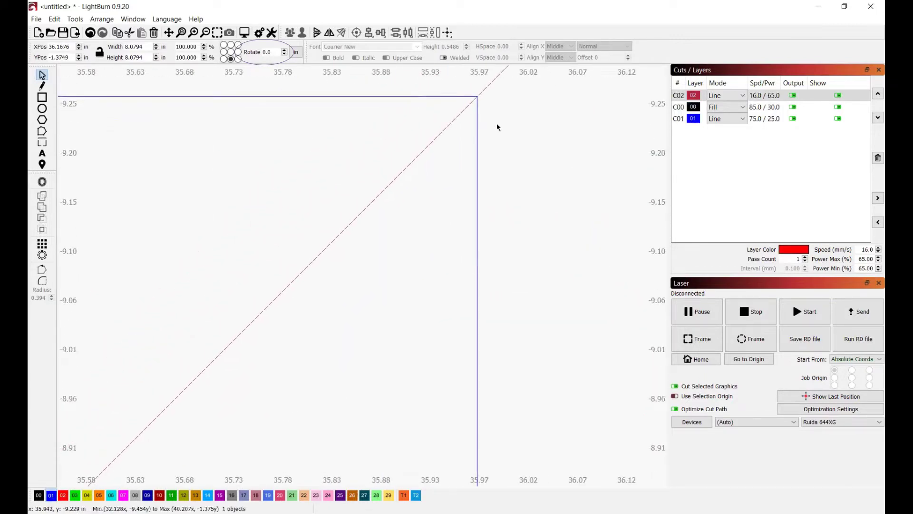
scroll(481, 80, up, 4)
scroll(472, 122, up, 4)
scroll(419, 162, up, 2)
drag(431, 114, 429, 111)
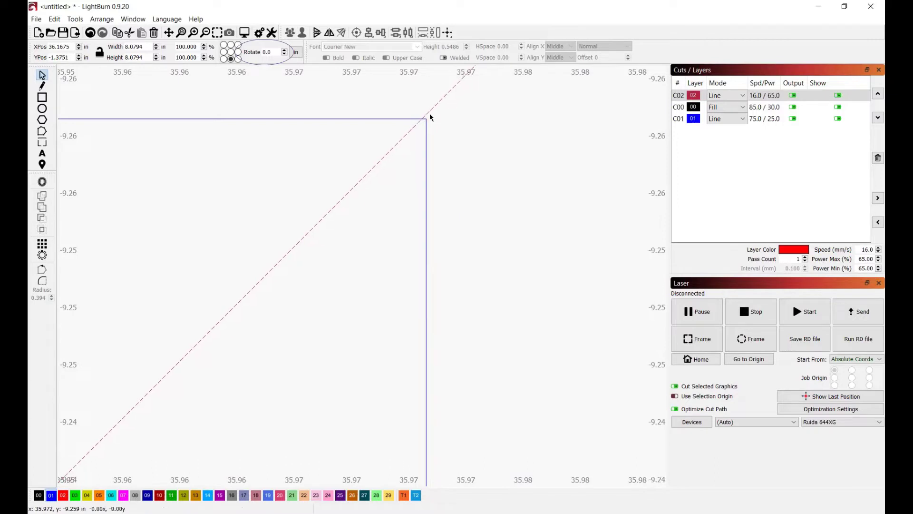
scroll(400, 378, down, 15)
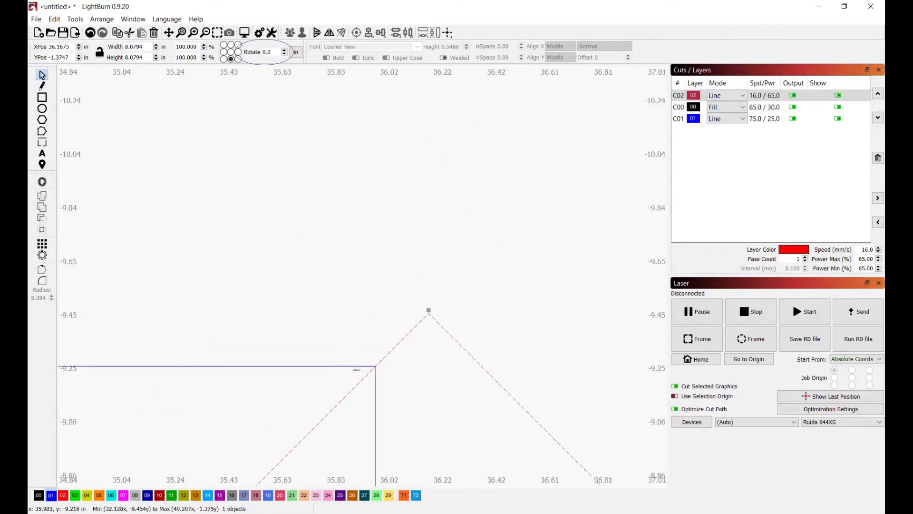
click(298, 429)
scroll(304, 413, up, 10)
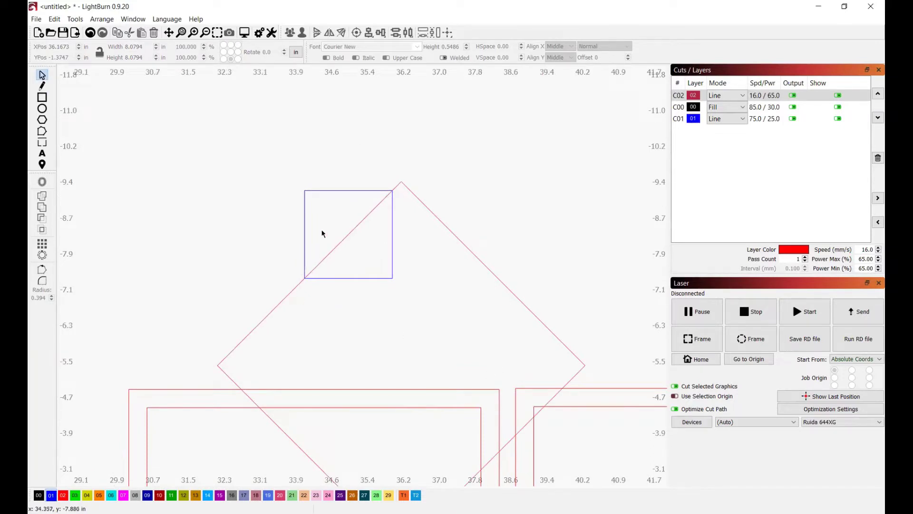
Step: Subtract the diamond from the blue square, leaving a right triangle
click(304, 202)
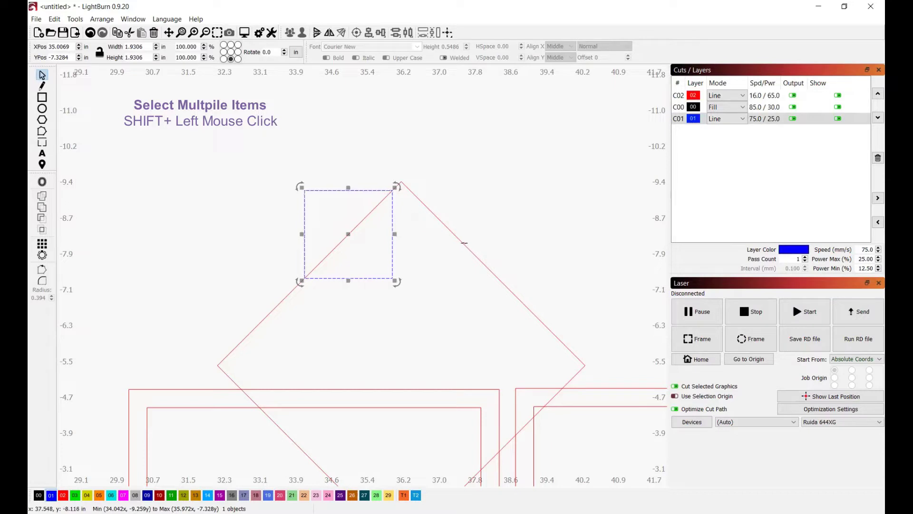
shift+click(464, 243)
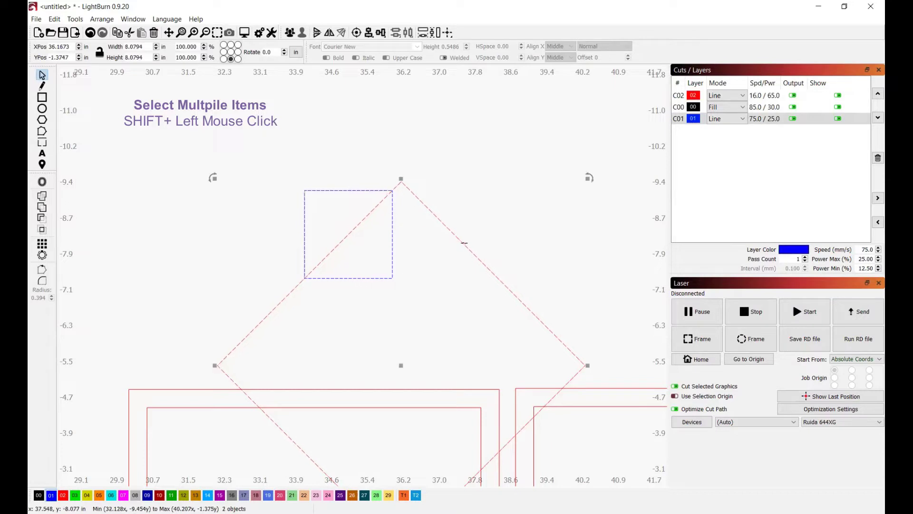
click(41, 219)
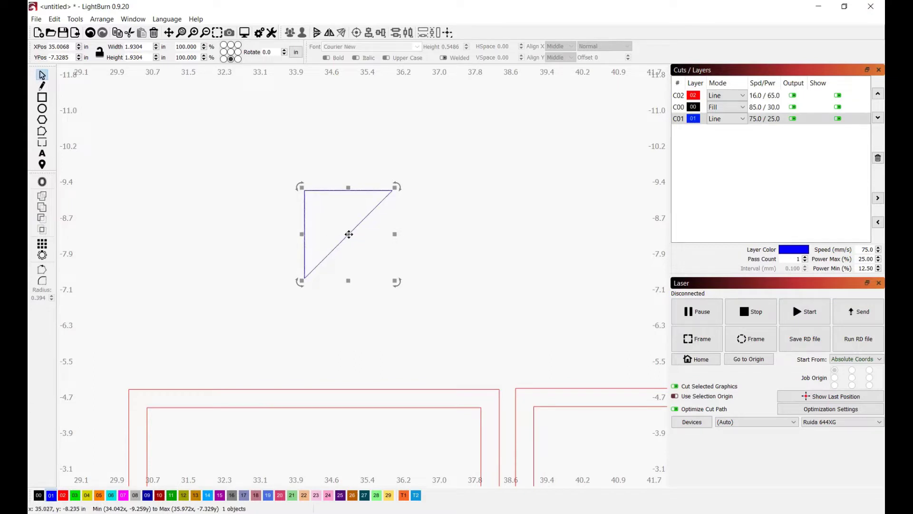
Step: Duplicate the triangle and move the original just above the left frame
key(ctrl+v)
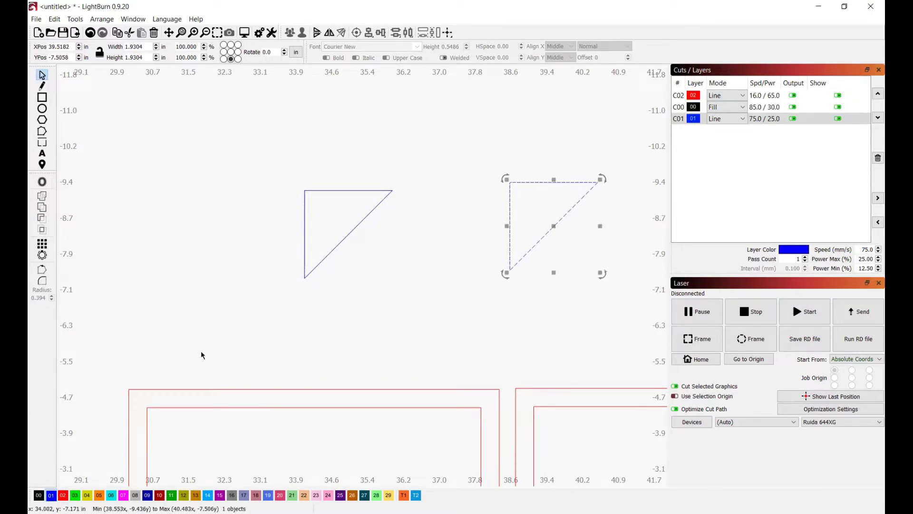
scroll(198, 376, down, 2)
scroll(195, 390, up, 2)
scroll(355, 181, up, 2)
scroll(361, 140, down, 1)
click(394, 99)
scroll(420, 84, down, 2)
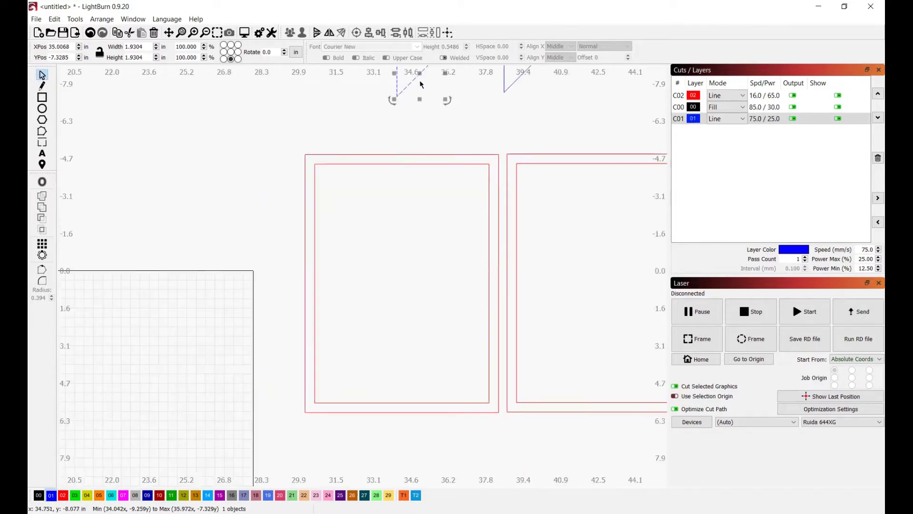
drag(420, 84, 320, 127)
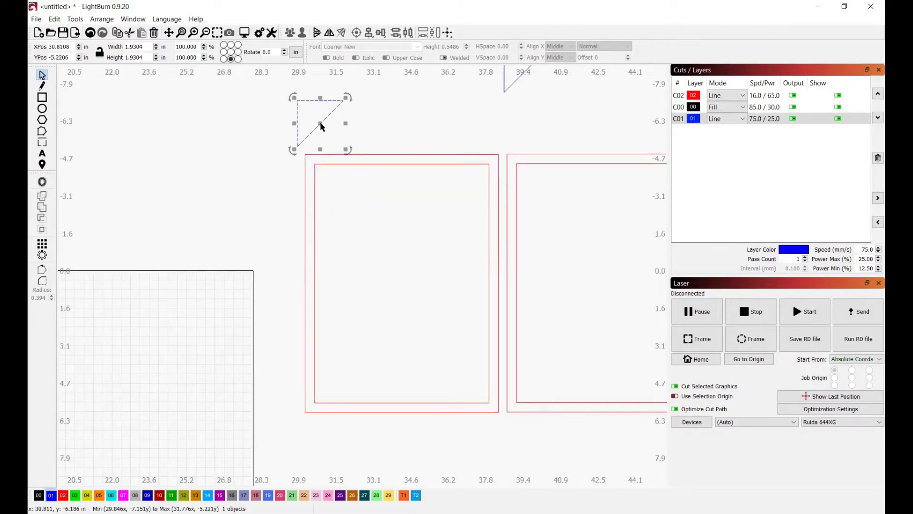
Step: Align the triangle with the left frame's top and left edges
shift+click(351, 163)
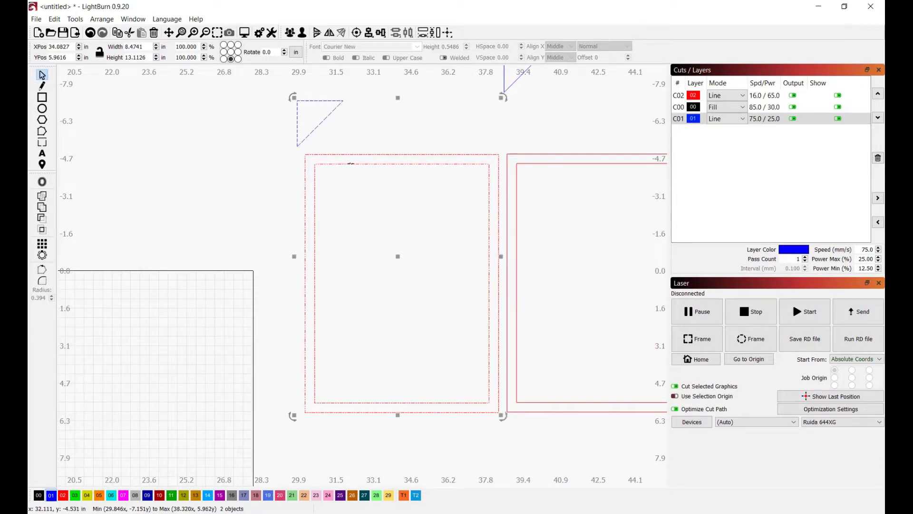
key(t)
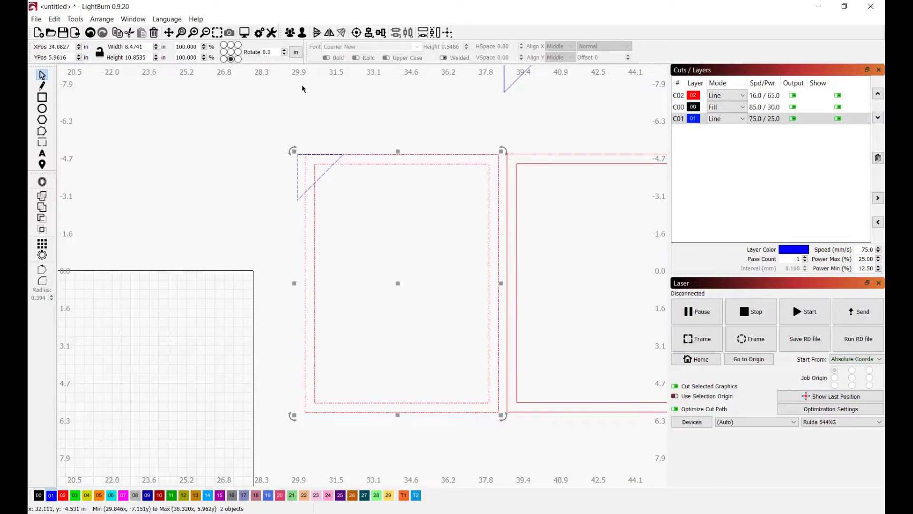
click(381, 32)
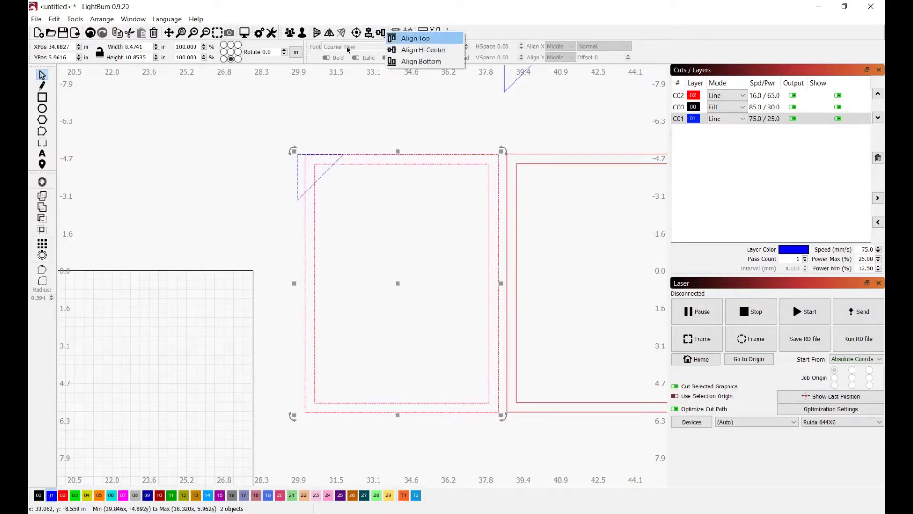
click(428, 8)
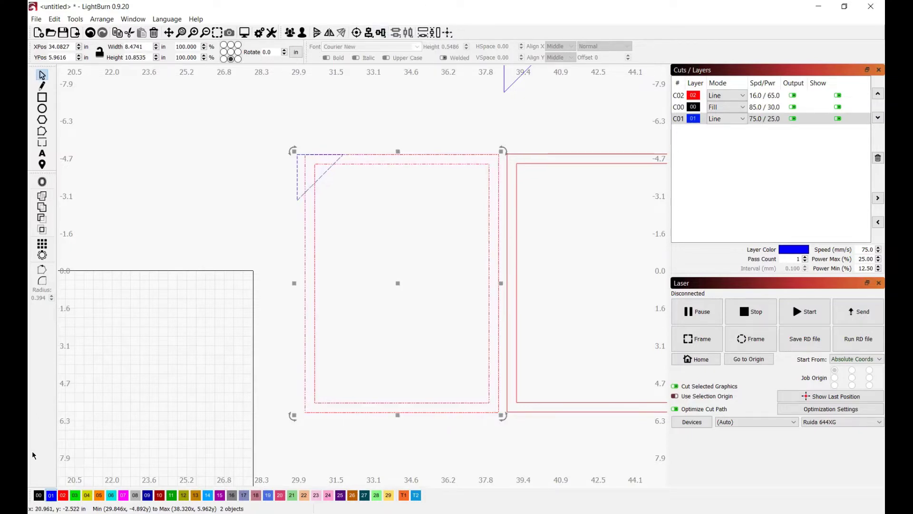
key(l)
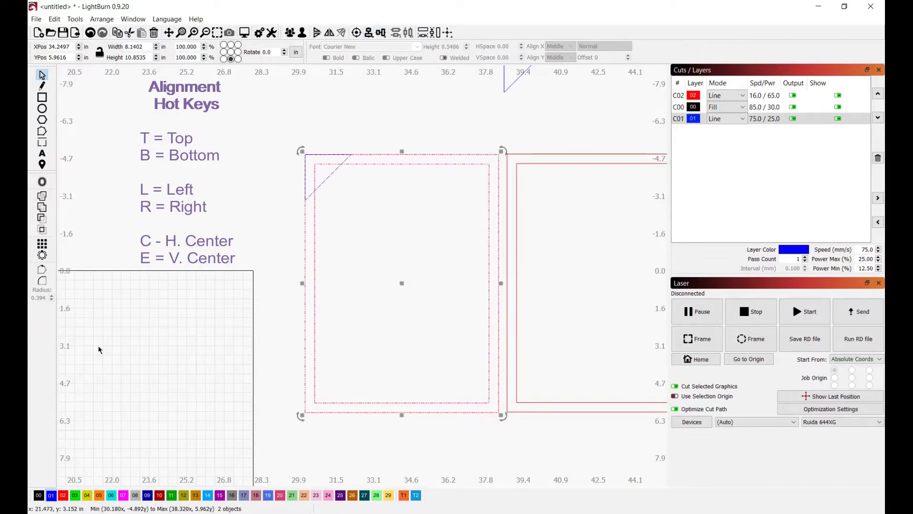
click(285, 205)
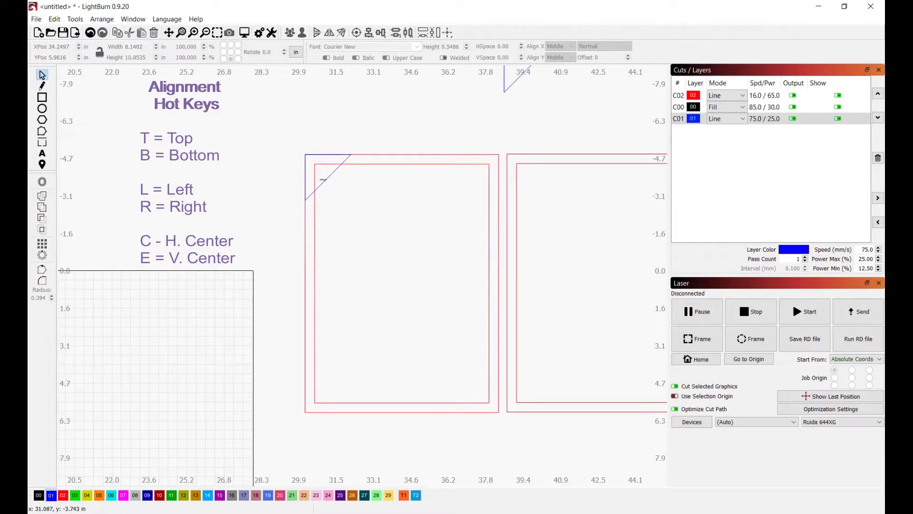
Step: Mirror the corner triangle vertically so its diagonal meets the inner corner
click(324, 180)
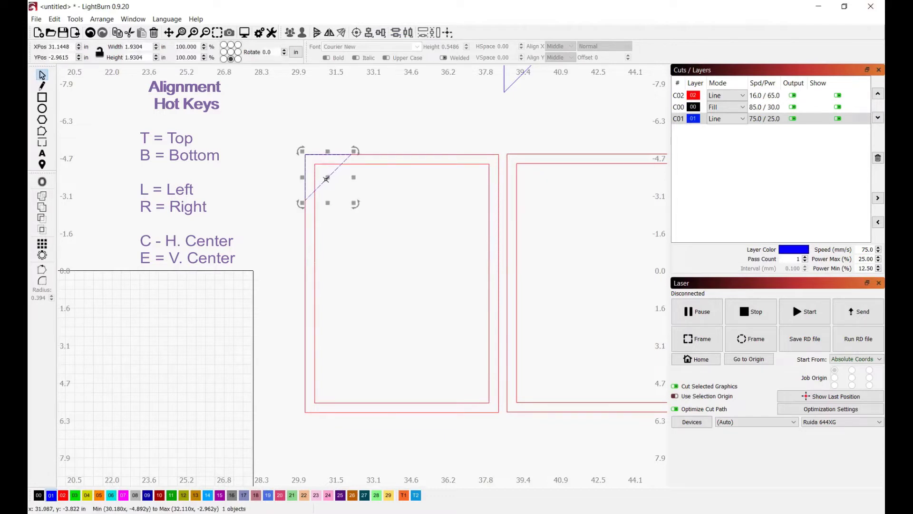
click(317, 33)
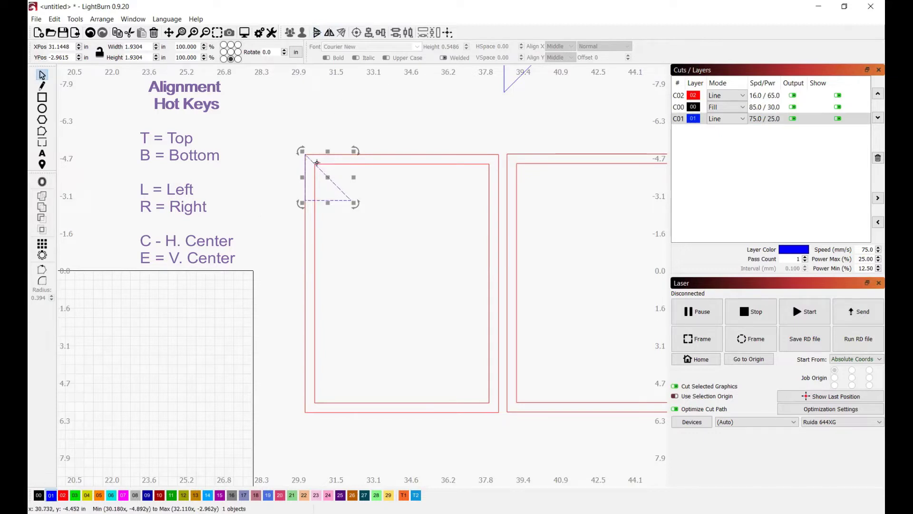
scroll(319, 168, up, 8)
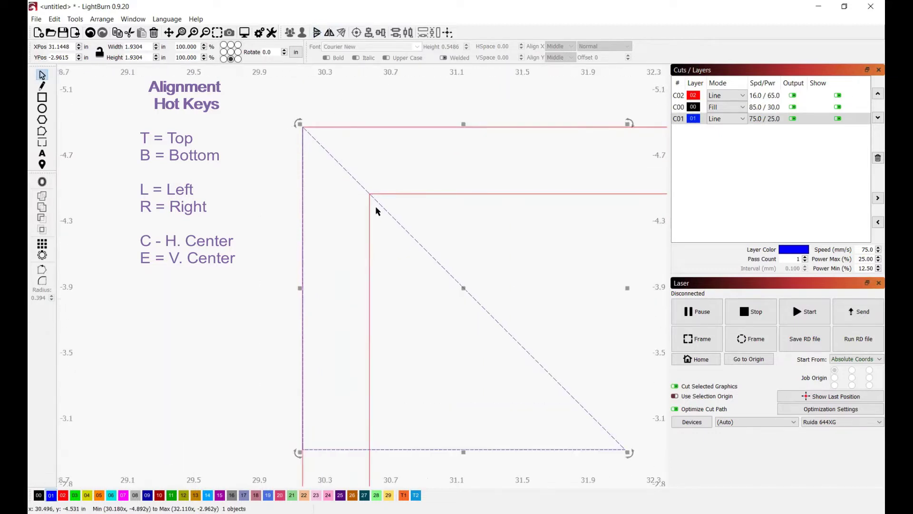
scroll(353, 336, down, 5)
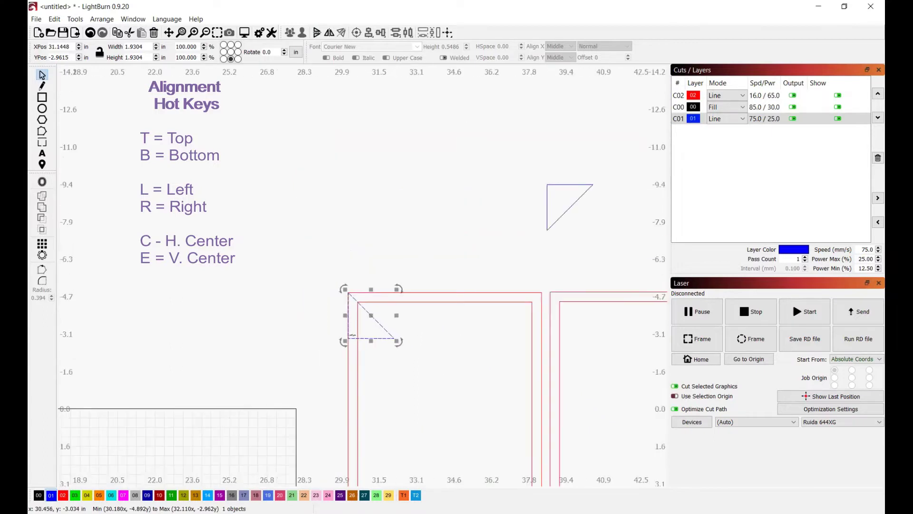
Step: Align the copied triangle to the left frame's top and right edges
click(554, 234)
click(553, 223)
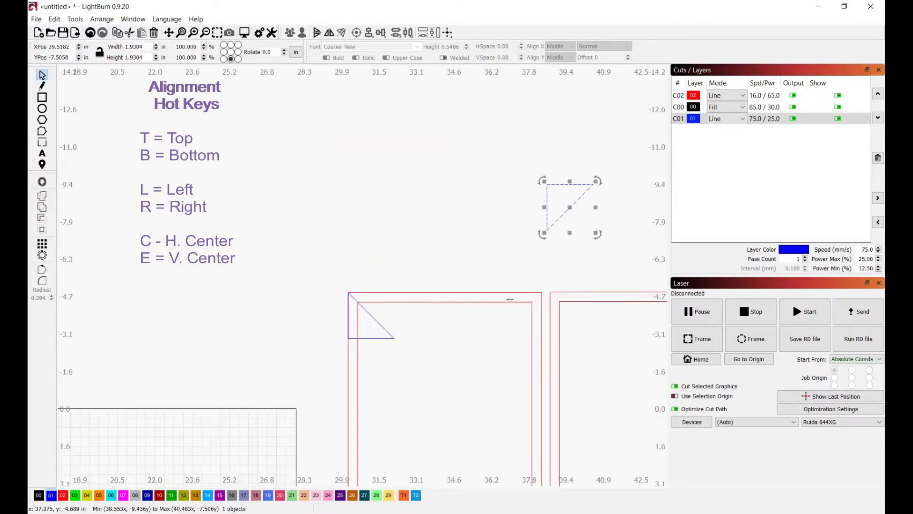
shift+click(508, 302)
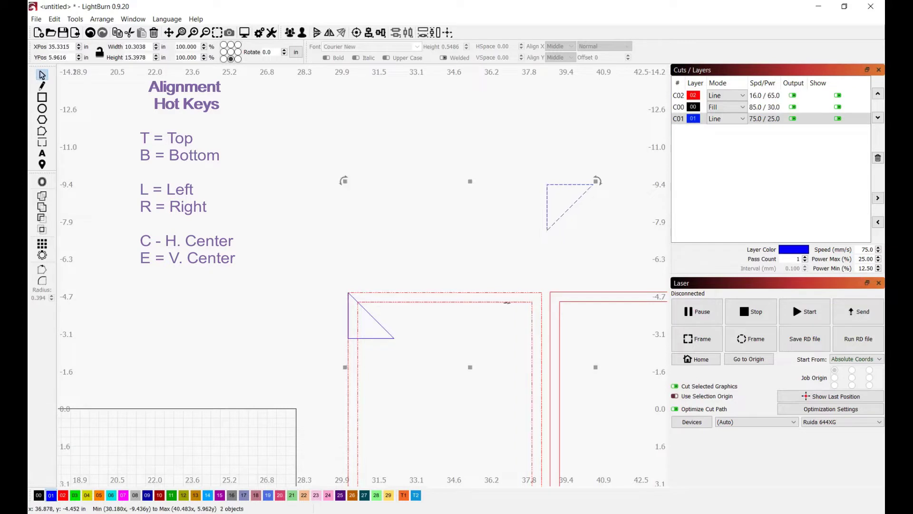
key(t)
key(r)
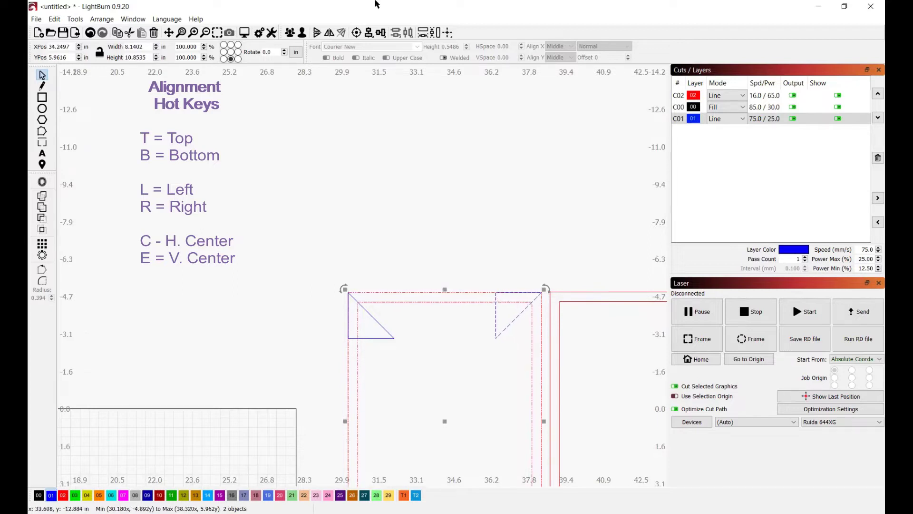
click(368, 32)
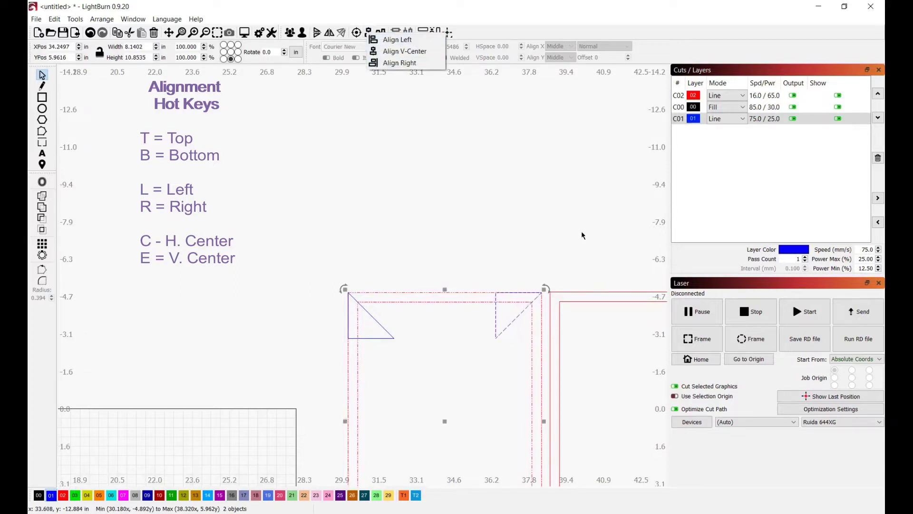
key(Escape)
Step: Flip the copied triangle horizontally so its diagonal runs the other way
click(518, 315)
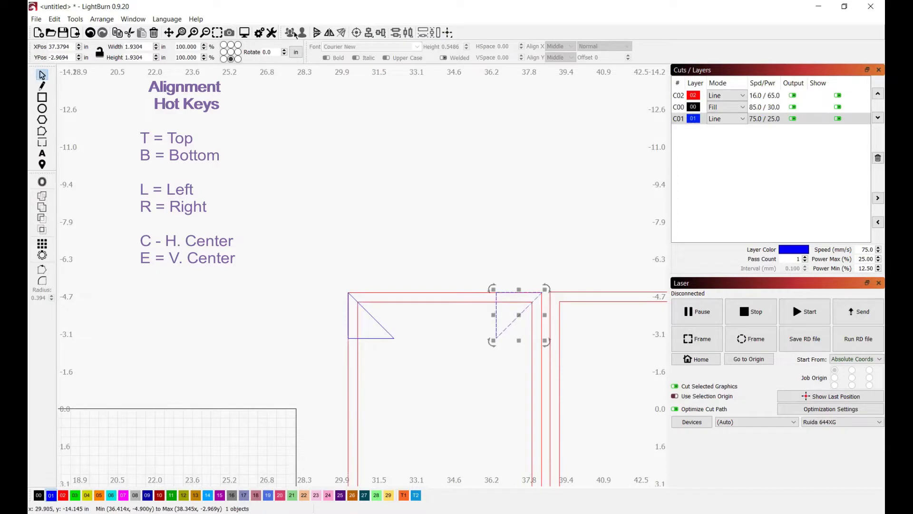
click(329, 33)
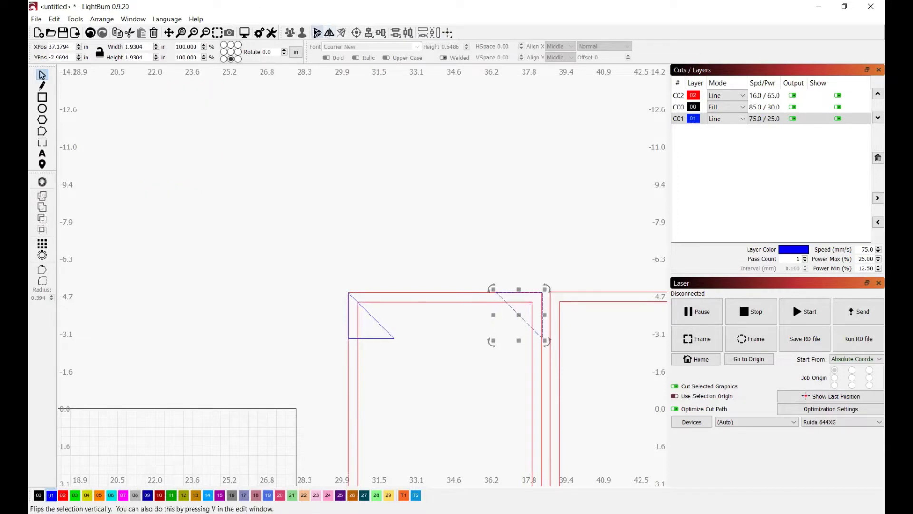
click(508, 378)
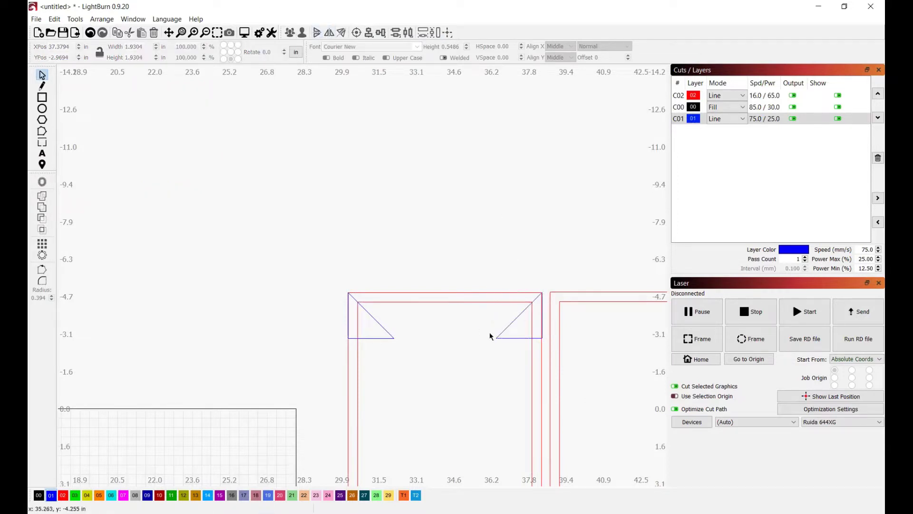
scroll(534, 307, up, 4)
scroll(545, 302, up, 5)
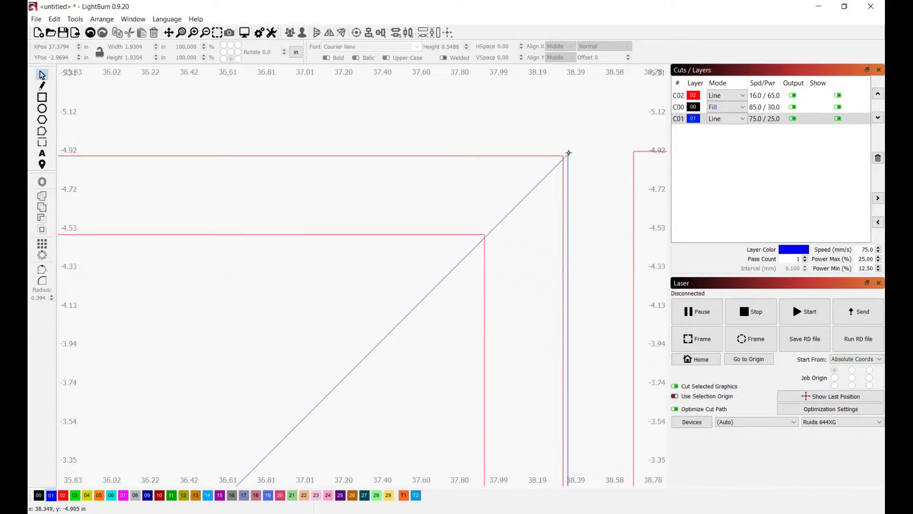
Step: Re-align the mirrored triangle flush with the frame's right side
click(567, 154)
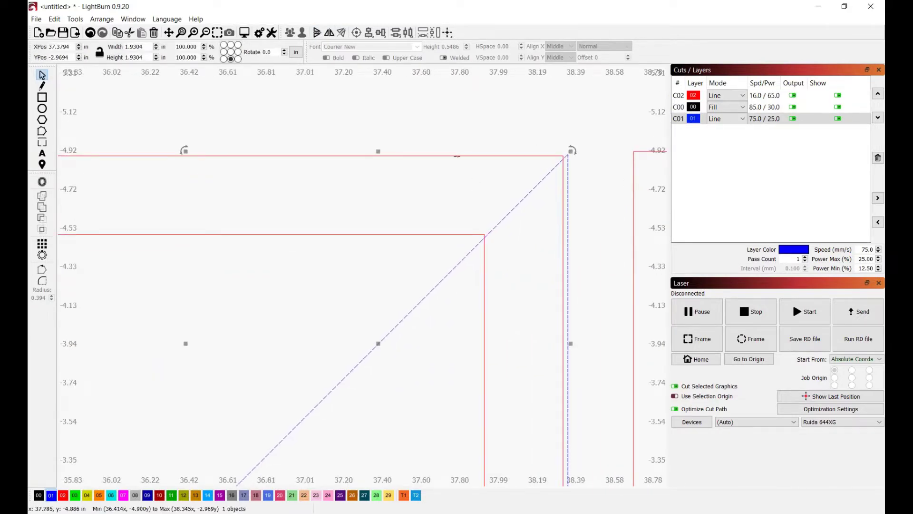
shift+click(458, 156)
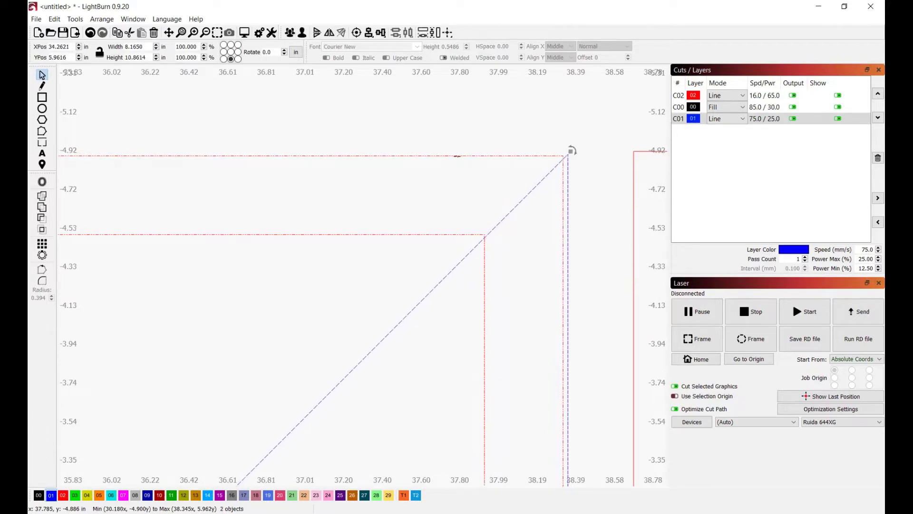
key(r)
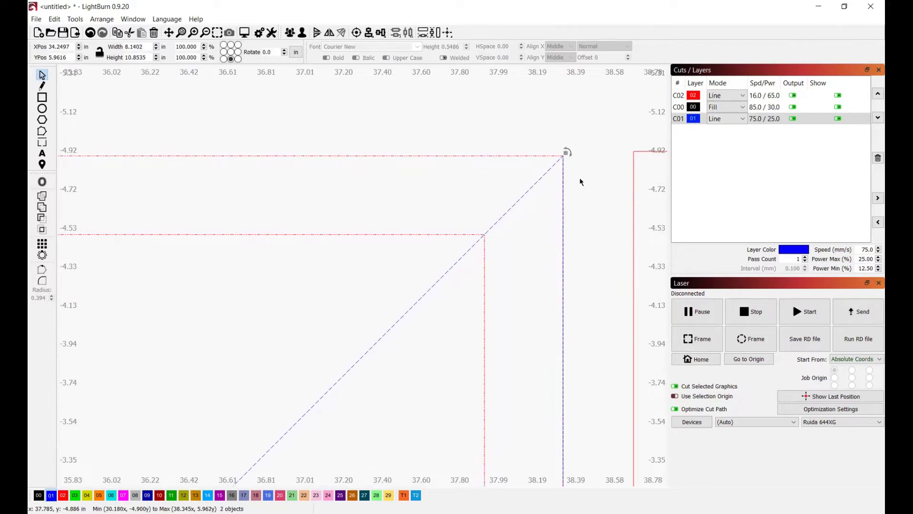
click(580, 183)
scroll(275, 256, down, 5)
scroll(147, 321, up, 10)
scroll(387, 320, down, 8)
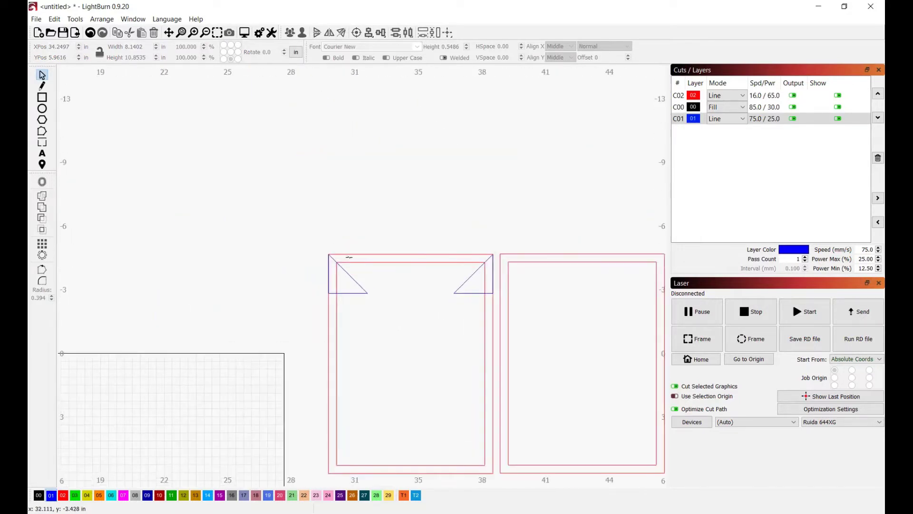
Step: Copy both top triangles down, flip them vertically, and align them with the frame's bottom edge
drag(316, 231, 499, 330)
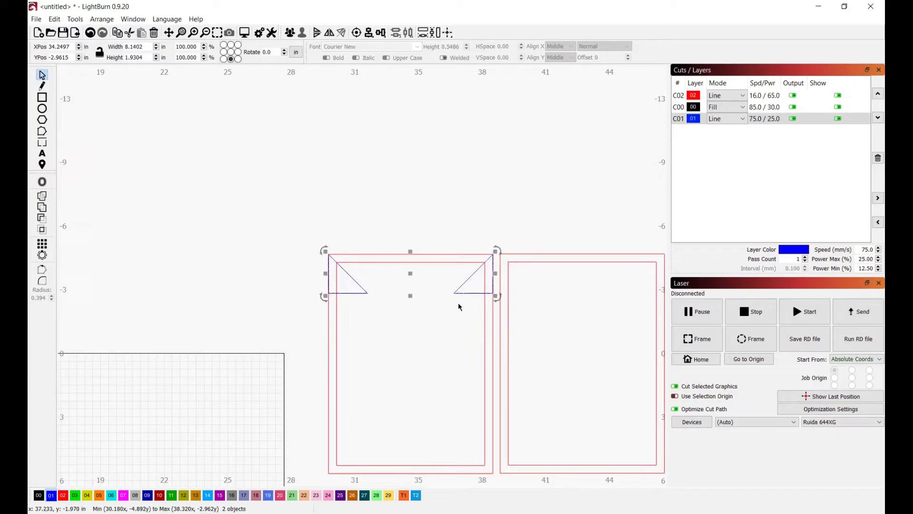
drag(413, 272, 408, 395)
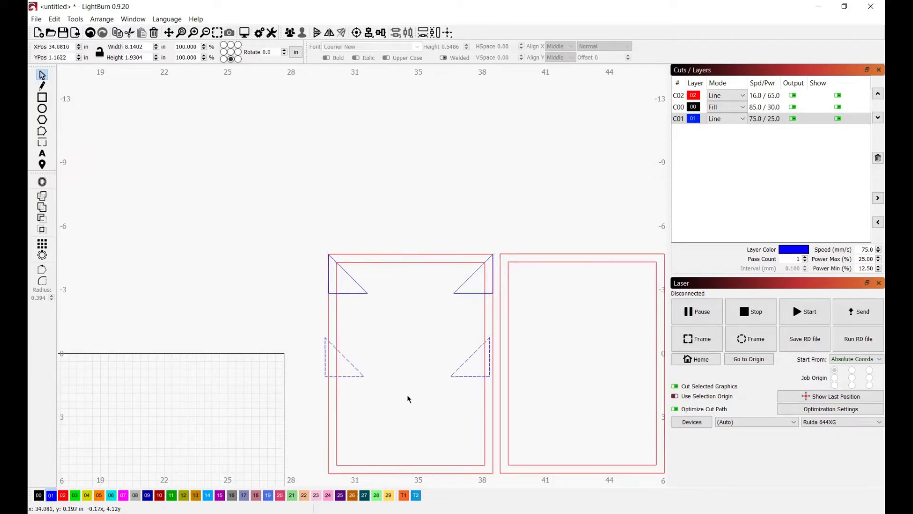
click(317, 33)
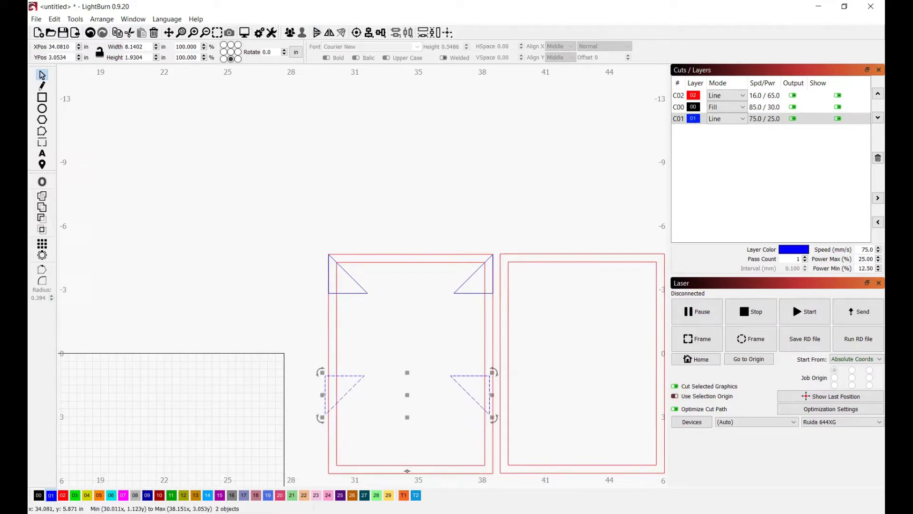
shift+click(405, 469)
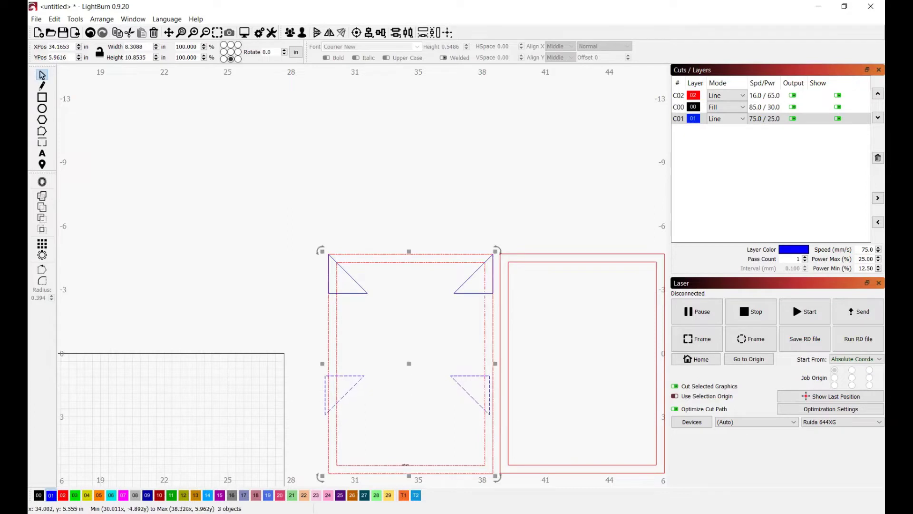
key(b)
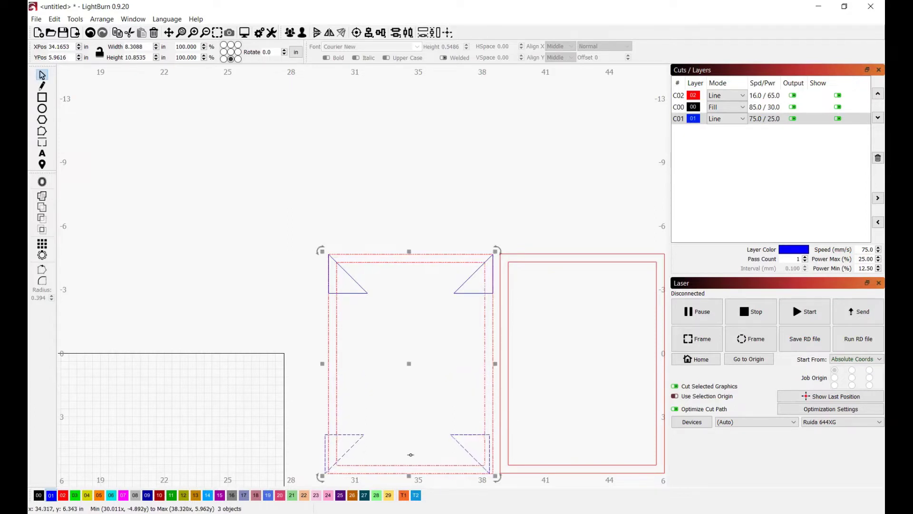
click(380, 32)
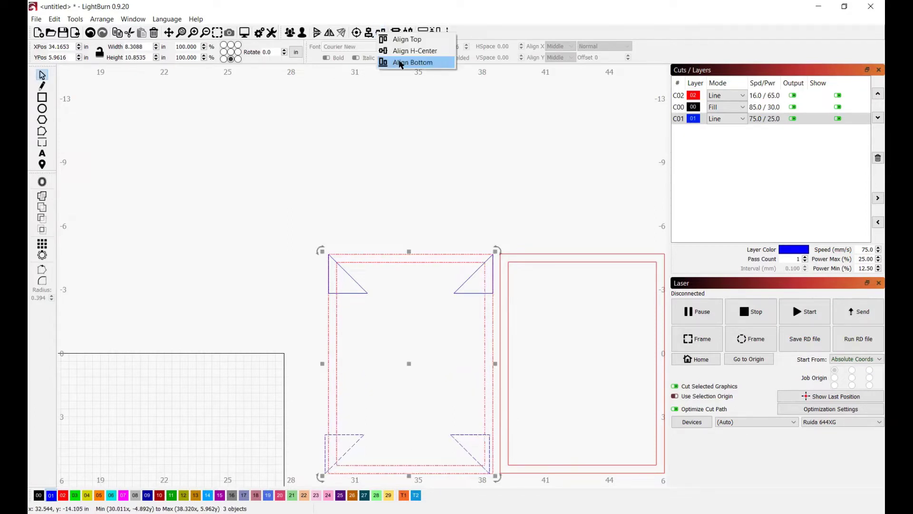
click(401, 62)
scroll(426, 424, down, 3)
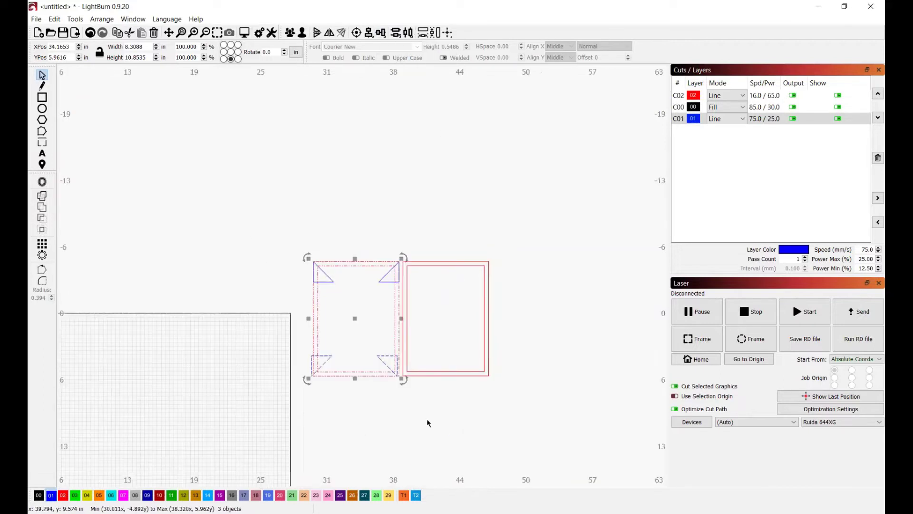
scroll(319, 403, up, 3)
scroll(320, 403, up, 2)
scroll(411, 383, up, 2)
Step: Fit the bottom-left and bottom-right triangles into the frame's lower corners
click(224, 206)
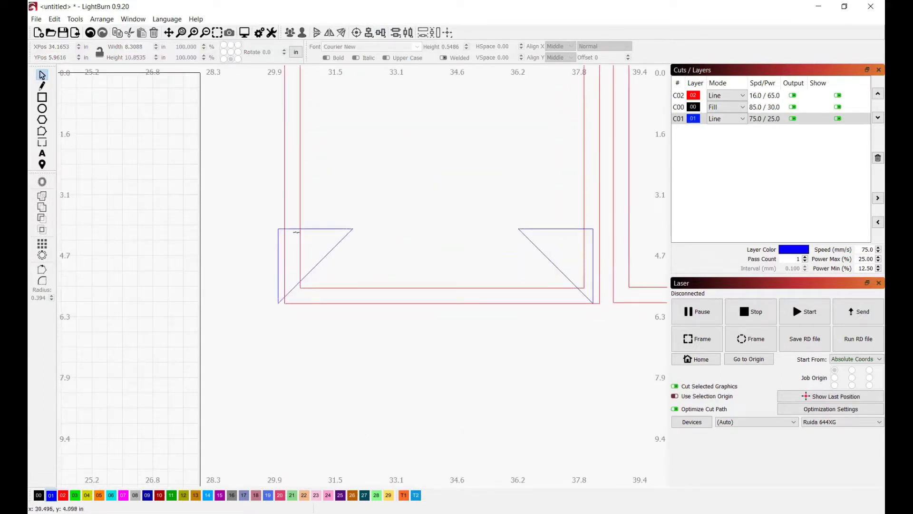
click(291, 229)
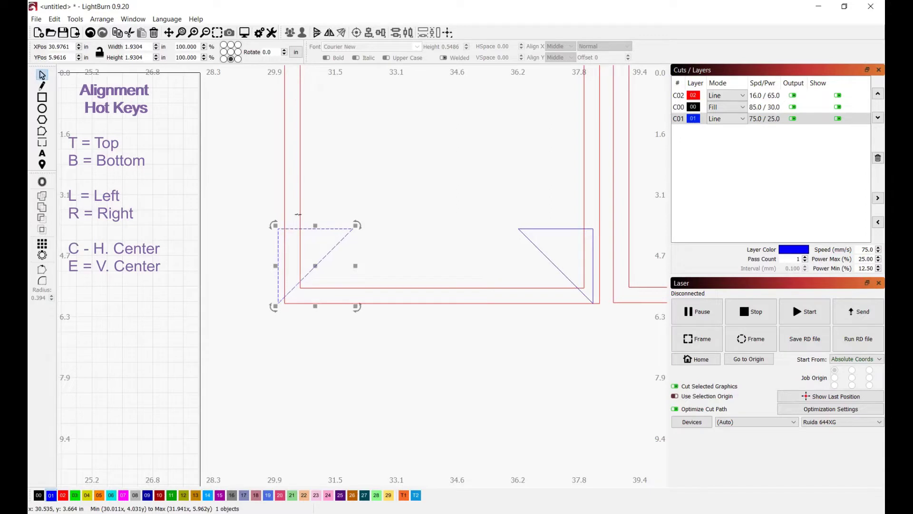
shift+click(300, 213)
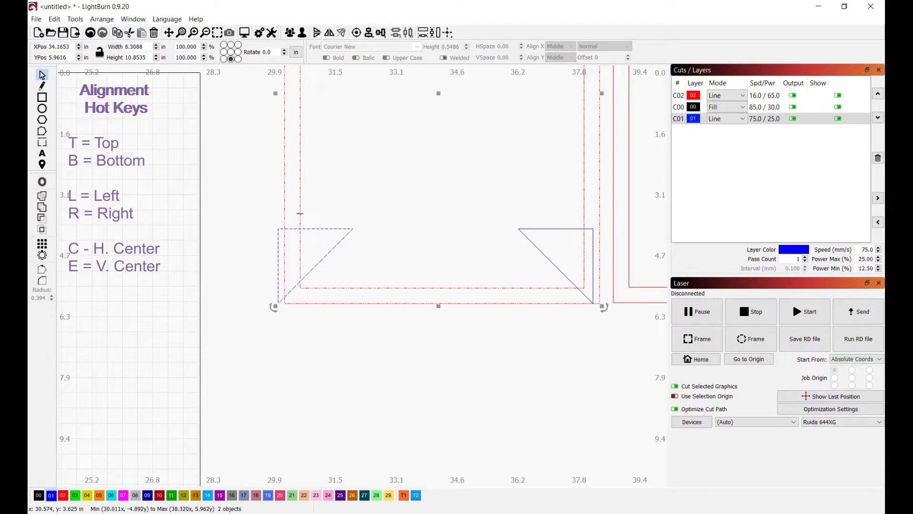
click(424, 373)
click(557, 267)
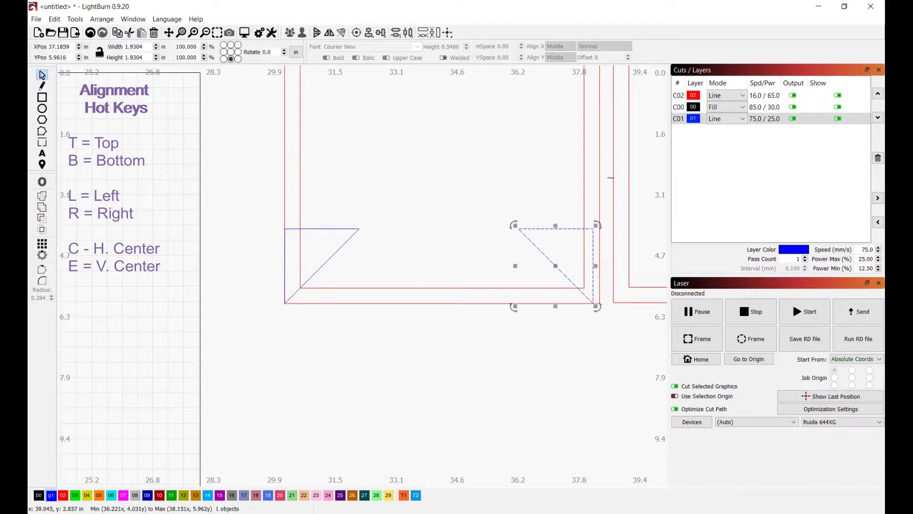
click(506, 456)
scroll(500, 379, down, 3)
scroll(500, 380, up, 1)
scroll(551, 262, down, 1)
scroll(648, 237, down, 3)
scroll(517, 274, up, 2)
scroll(517, 274, up, 2)
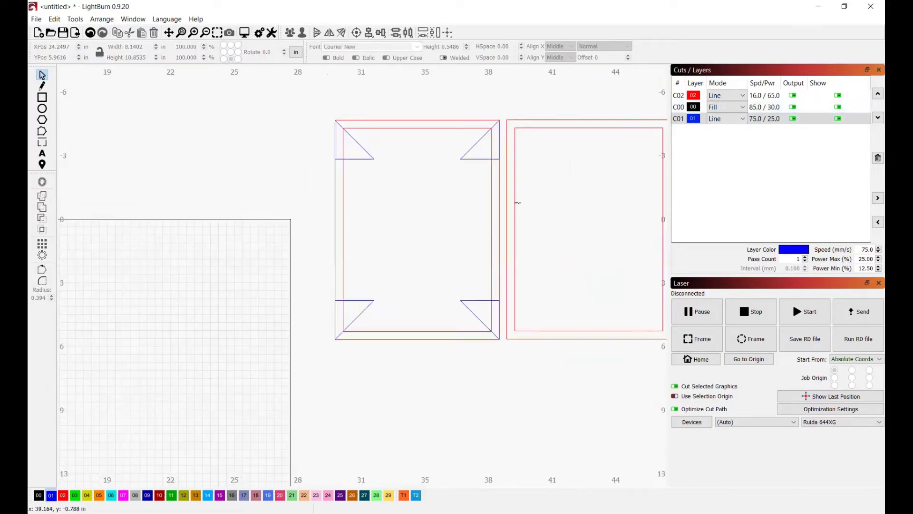
scroll(341, 145, up, 1)
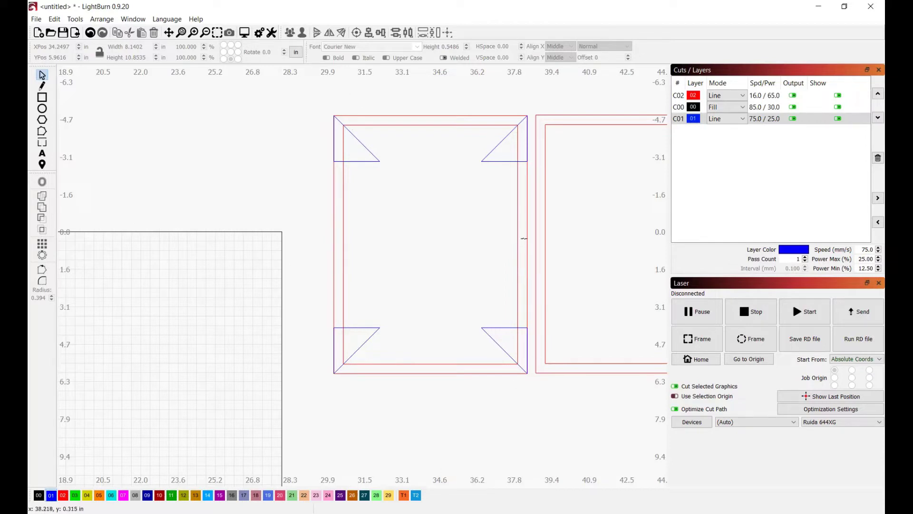
Step: Group the four blue corner triangles into one object, then select the outer frame
click(355, 157)
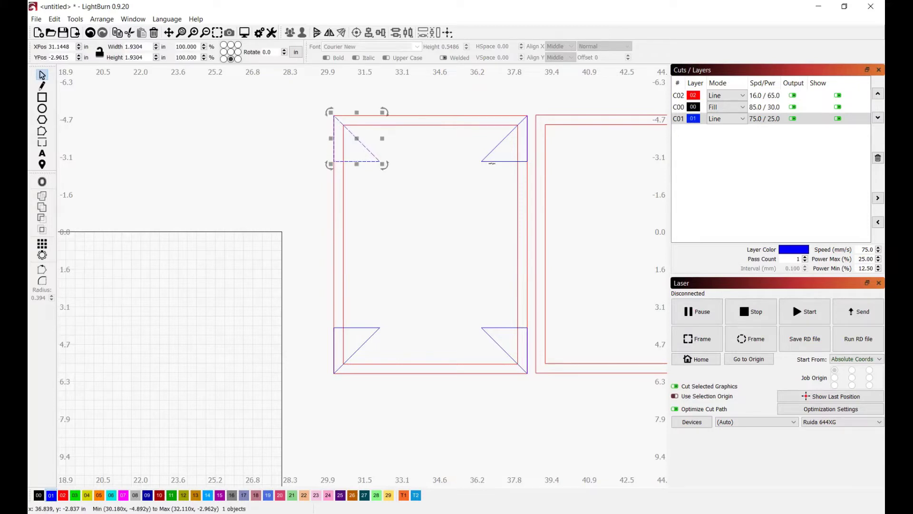
shift+click(491, 163)
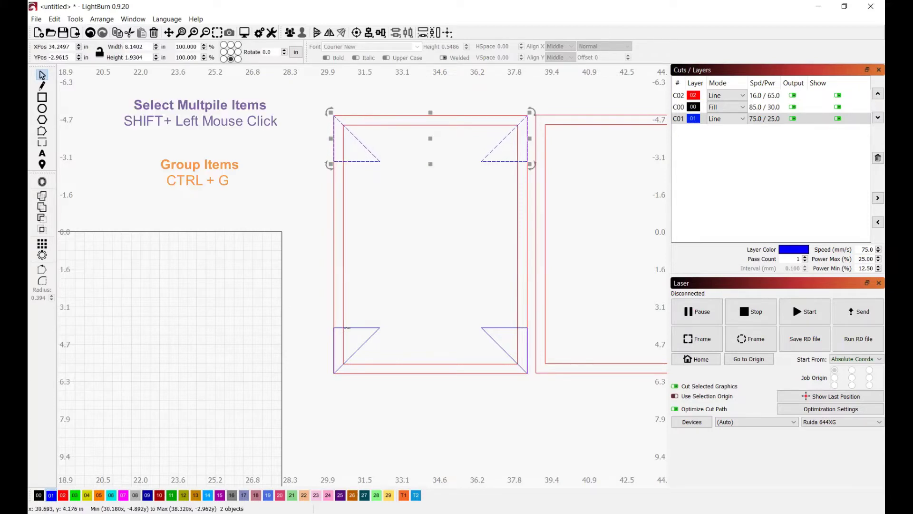
shift+click(361, 328)
shift+click(505, 327)
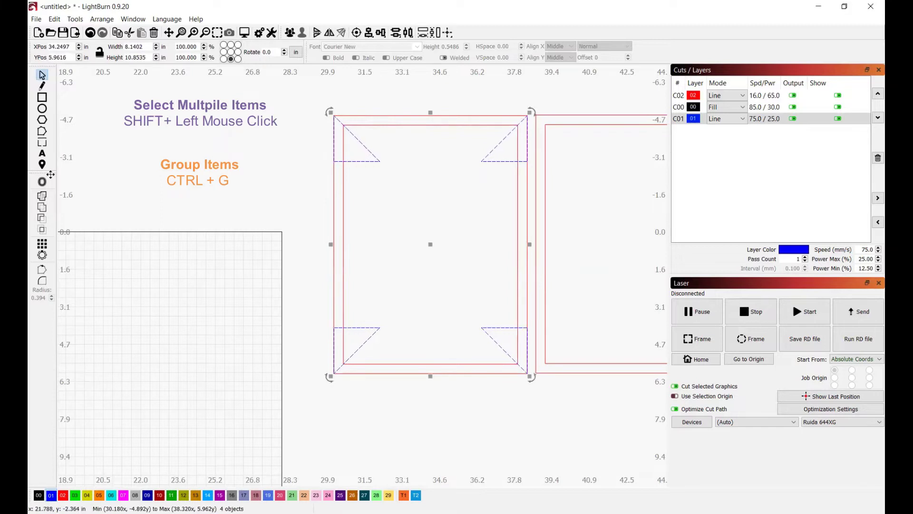
click(291, 33)
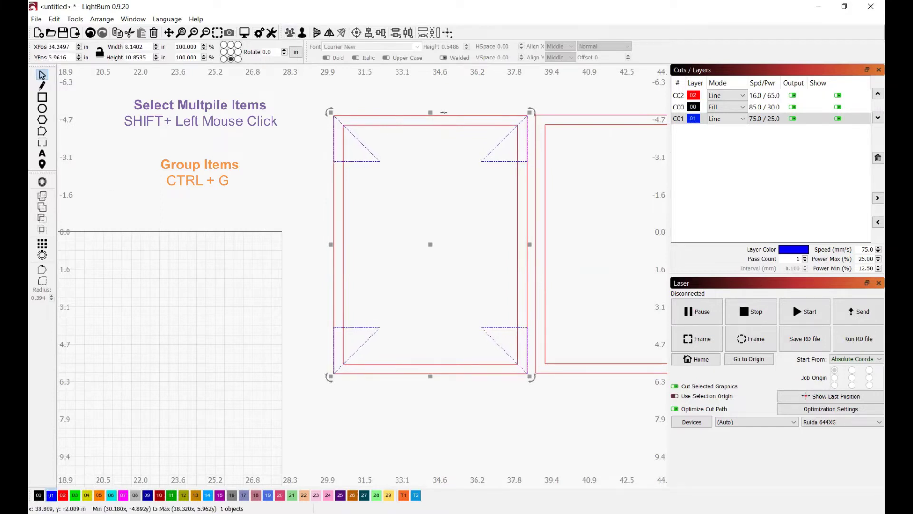
click(407, 120)
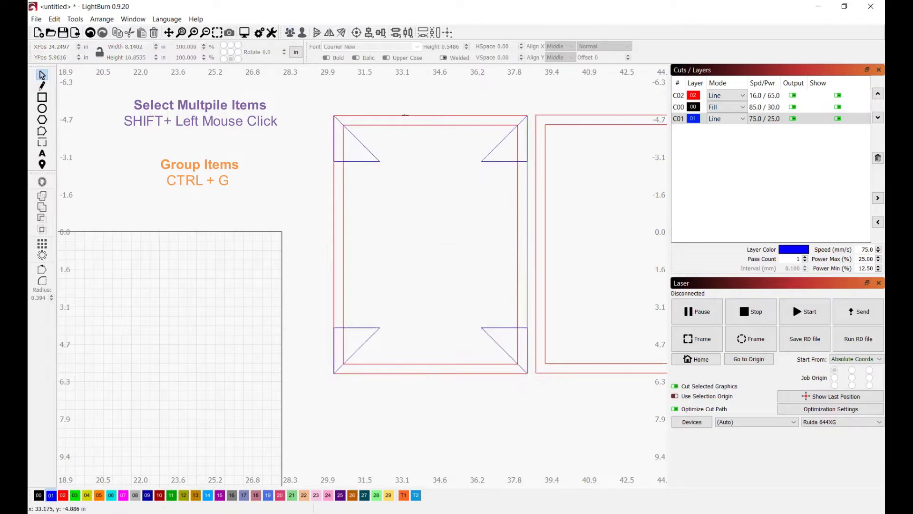
click(405, 115)
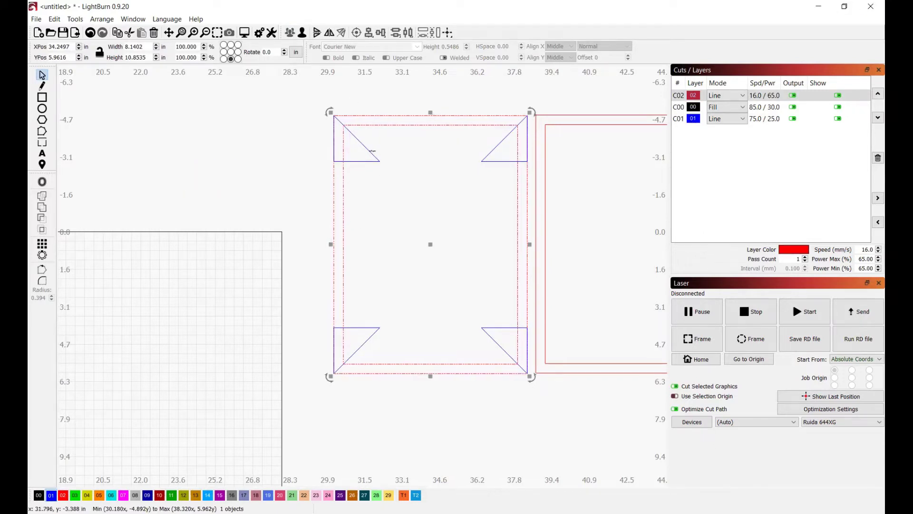
Step: Subtract the triangle group from the frame with Boolean Difference, leaving four mitered side pieces
shift+click(377, 161)
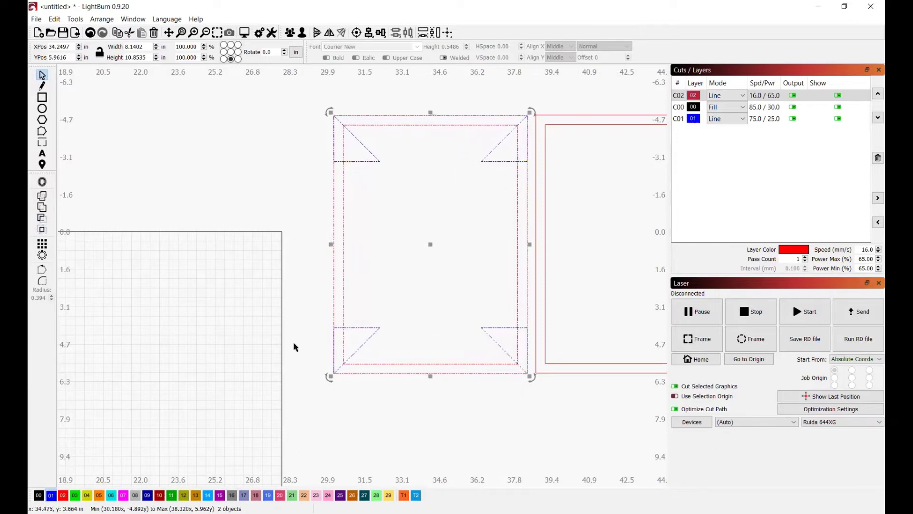
click(43, 221)
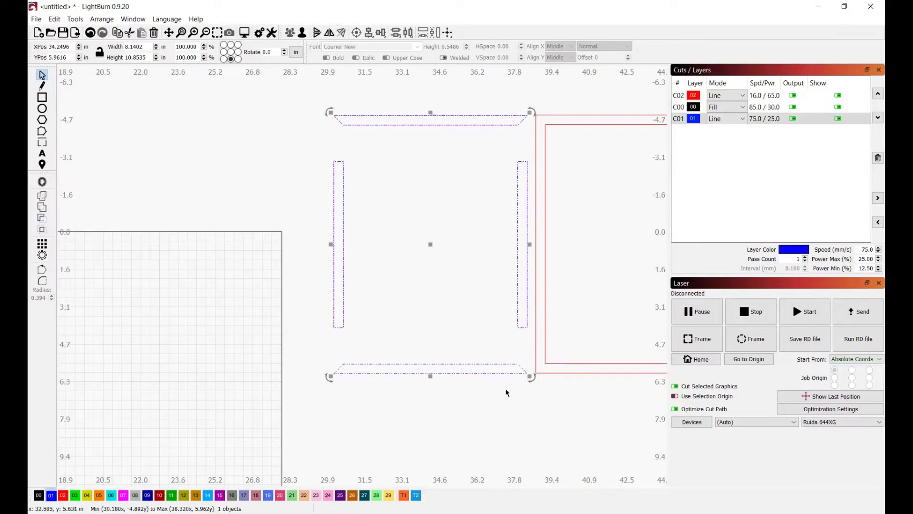
scroll(447, 435, down, 3)
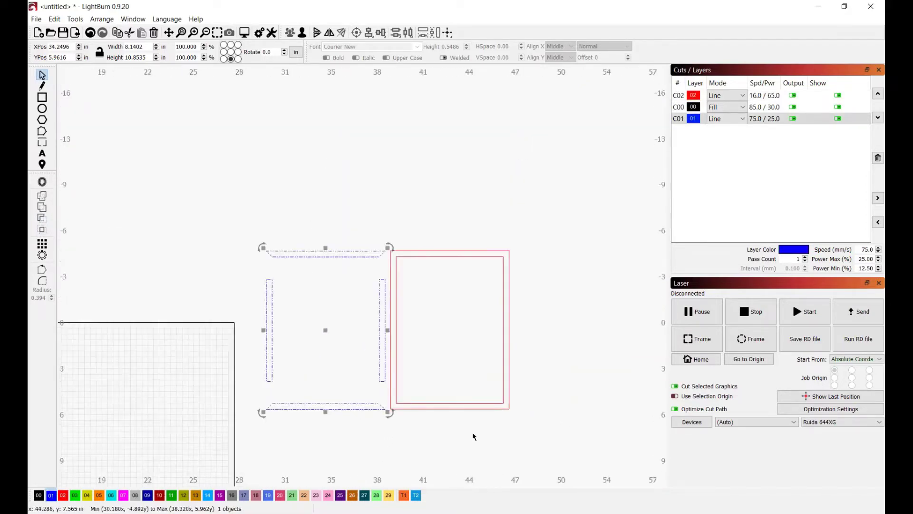
Step: Shift the red board slightly to the right
scroll(465, 427, up, 3)
click(412, 245)
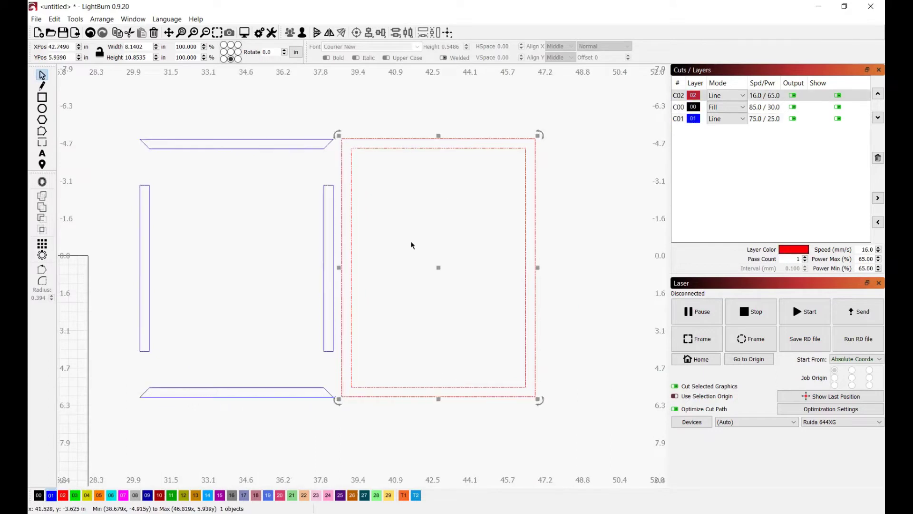
drag(437, 268, 462, 267)
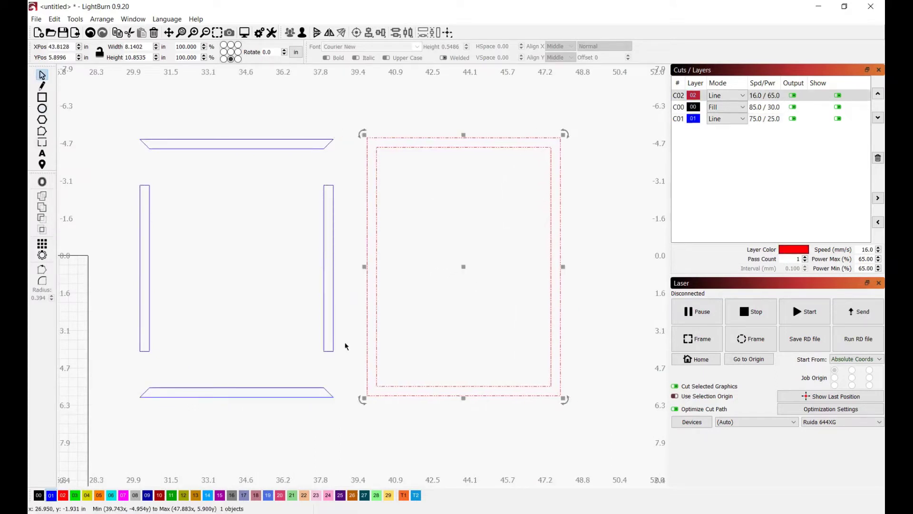
scroll(352, 336, down, 1)
scroll(449, 84, up, 1)
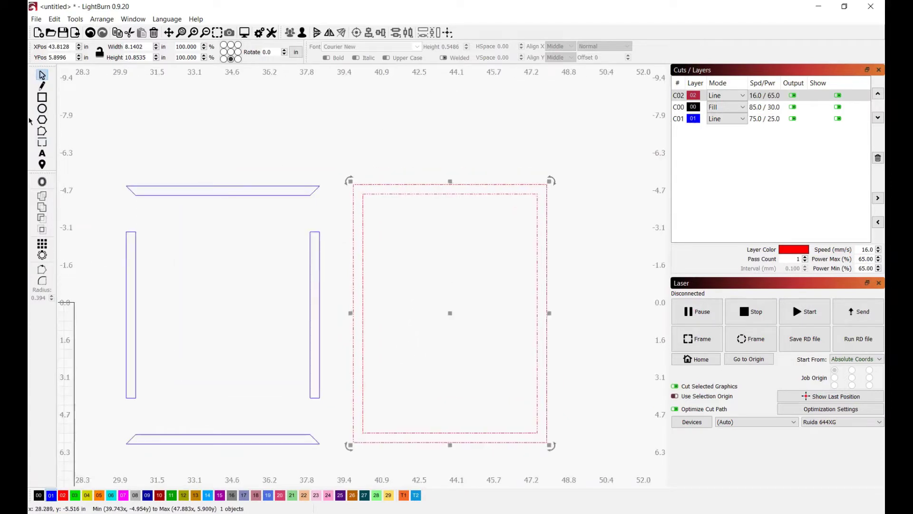
Step: Draw a small square and a larger overlapping square rotated 45°
click(42, 97)
mouse_move(312, 107)
mouse_down()
mouse_move(320, 132)
mouse_move(375, 170)
mouse_up()
drag(332, 134, 429, 230)
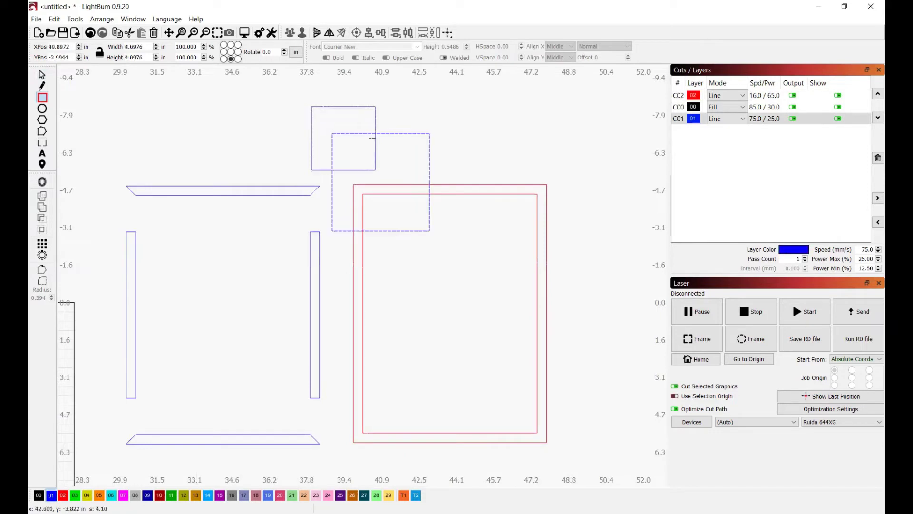
text(45)
key(Return)
Step: Place the diamond on the small square's corner and select both shapes
click(42, 75)
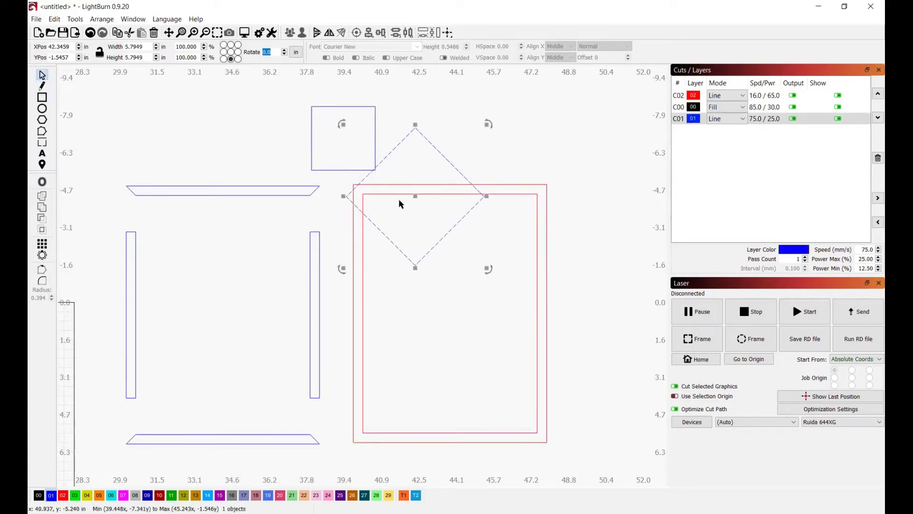
drag(414, 195, 374, 173)
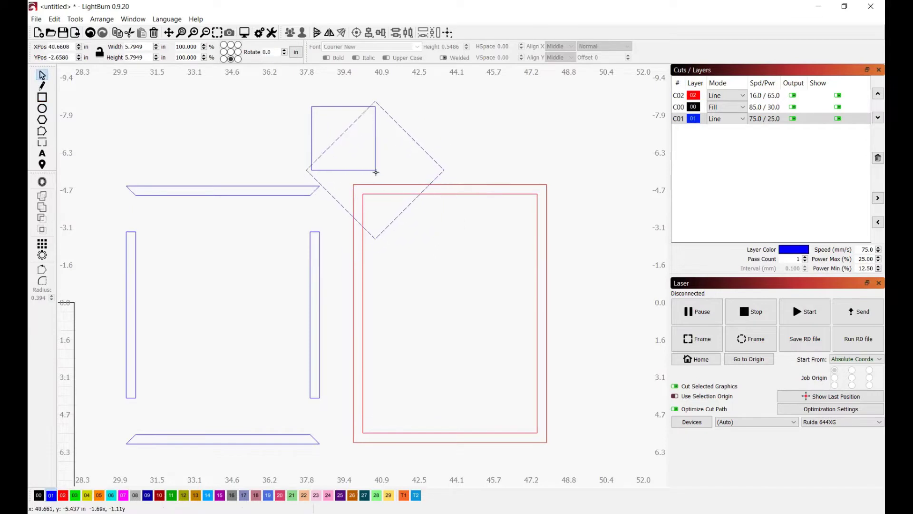
scroll(379, 98, up, 10)
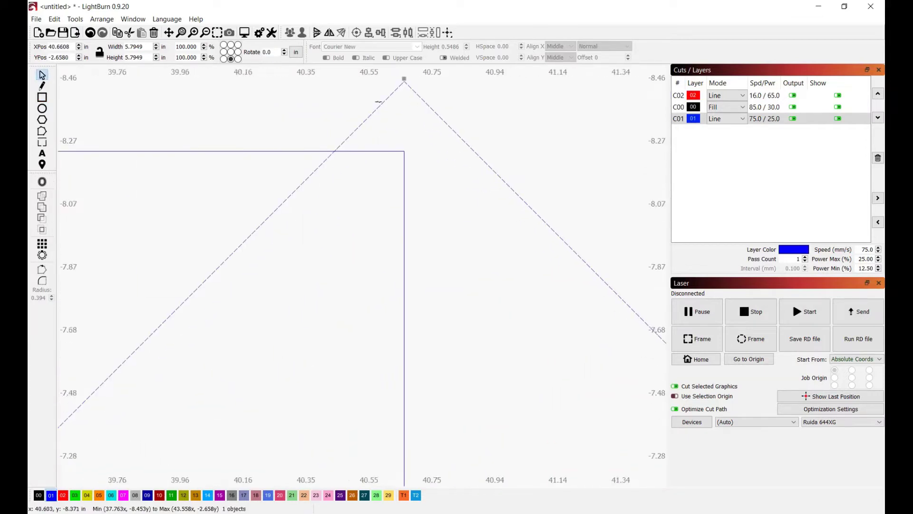
drag(381, 102, 411, 153)
scroll(407, 149, down, 3)
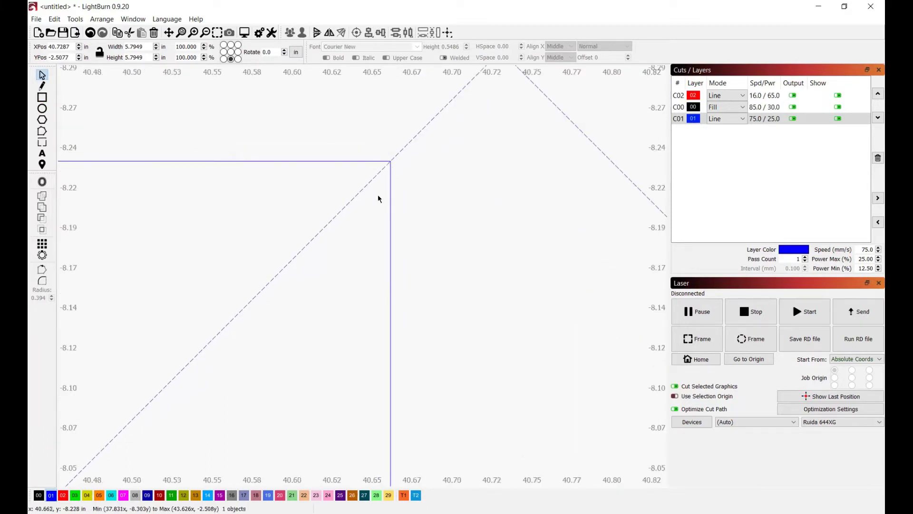
scroll(348, 226, down, 6)
click(298, 228)
shift+click(387, 262)
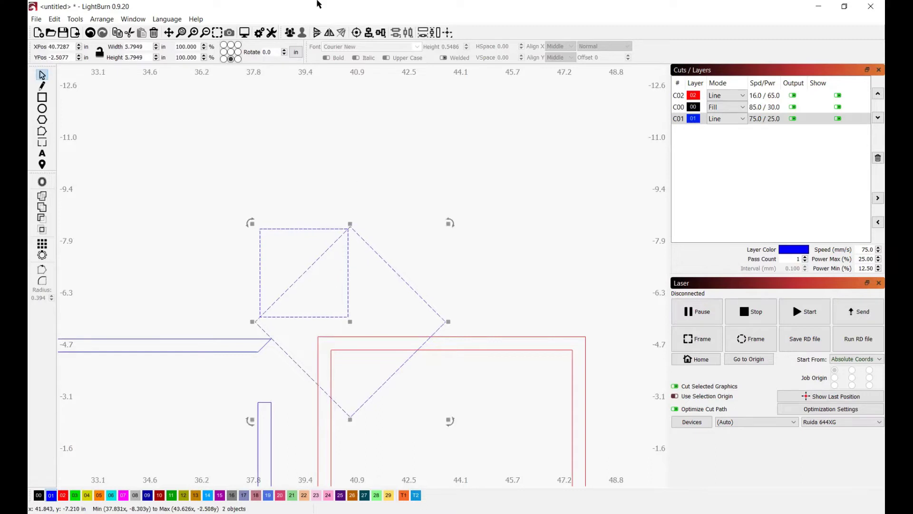
Step: Subtract the diamond to leave a triangle and align it with the board's top-left corner
click(40, 219)
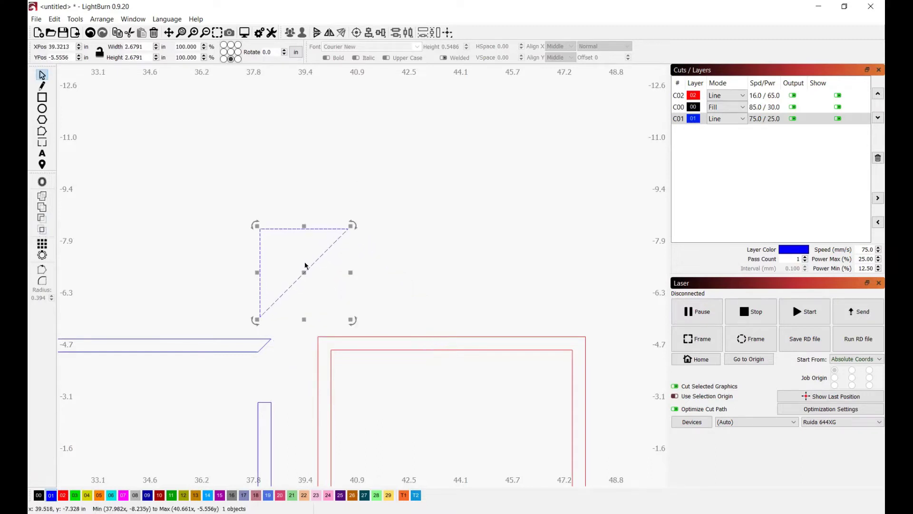
drag(303, 271, 382, 282)
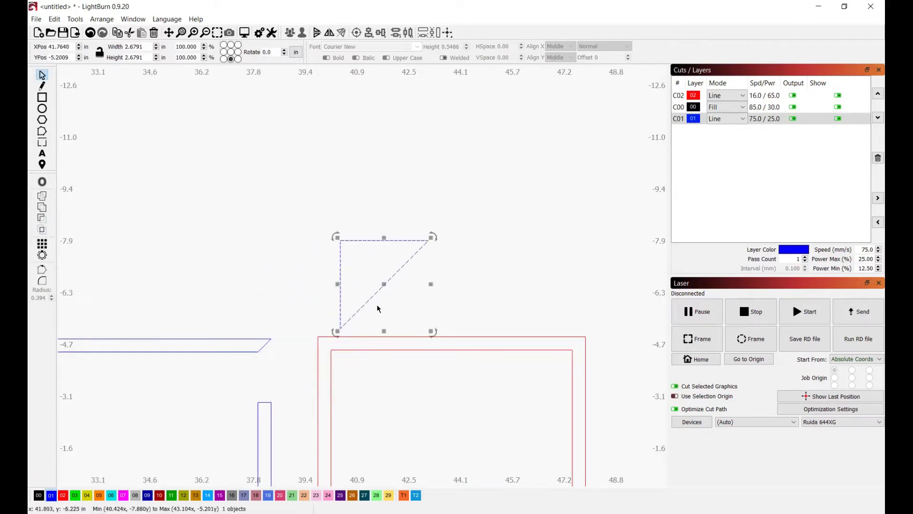
shift+click(341, 350)
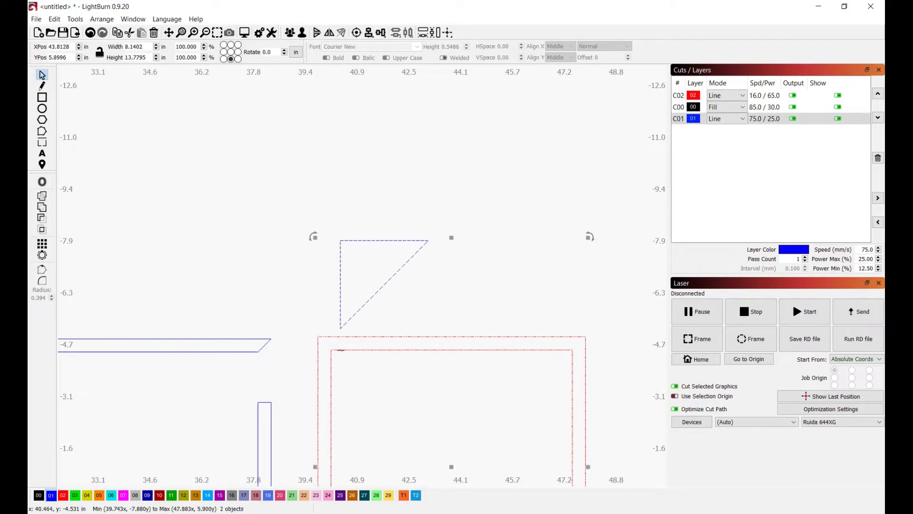
key(ctrl+shift+Up)
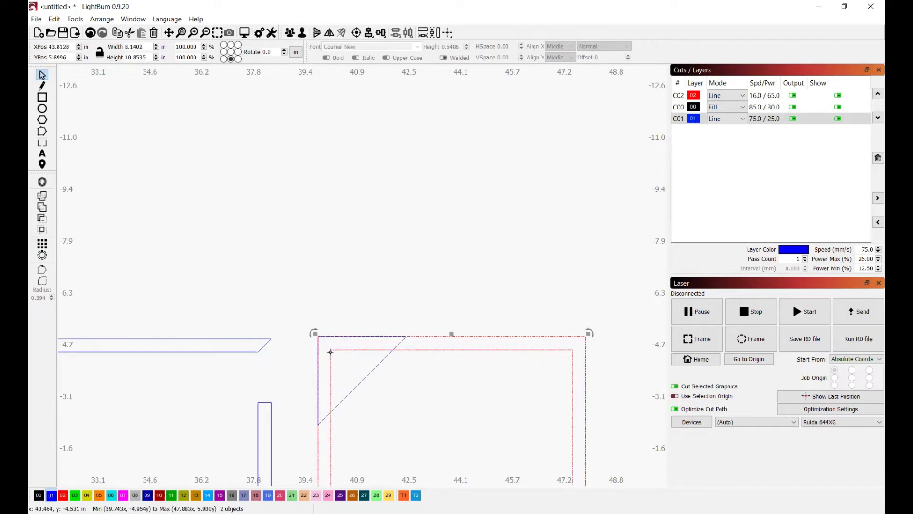
click(373, 391)
scroll(373, 391, down, 4)
scroll(347, 386, up, 4)
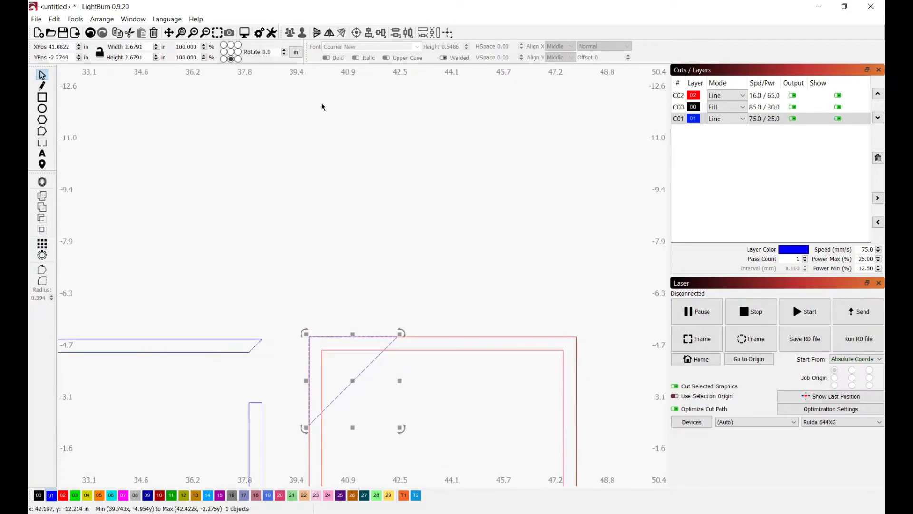
Step: Flip the triangle horizontally and vertically to orient its right angle
click(317, 32)
click(316, 34)
click(329, 33)
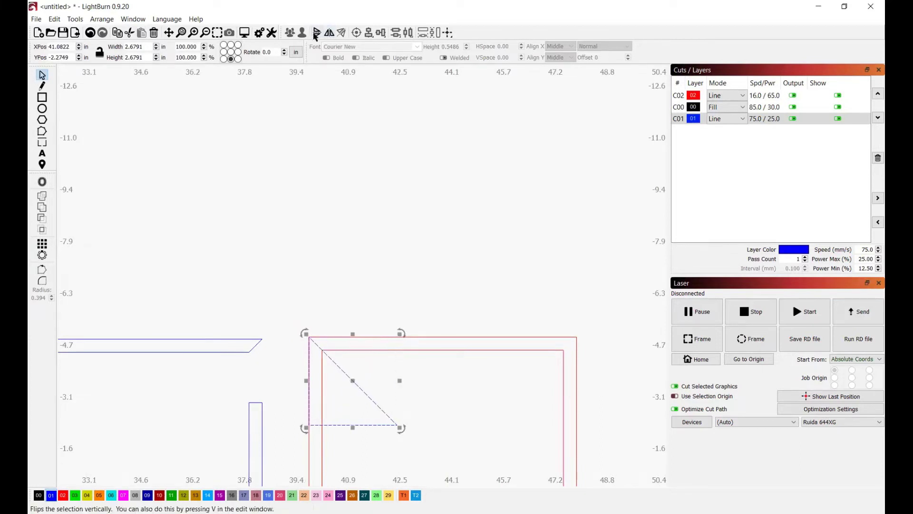
click(317, 33)
click(330, 33)
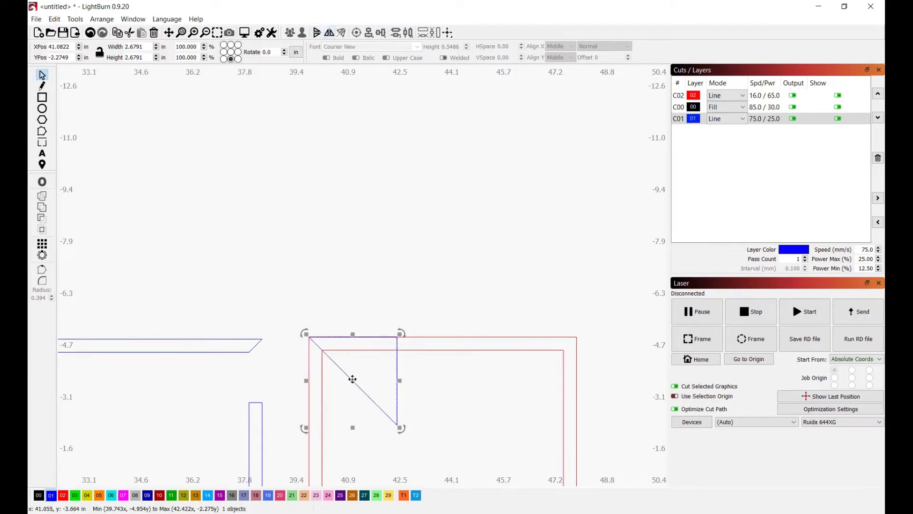
Step: Copy the triangle to the right and flip it into a mirrored version
drag(352, 378, 499, 374)
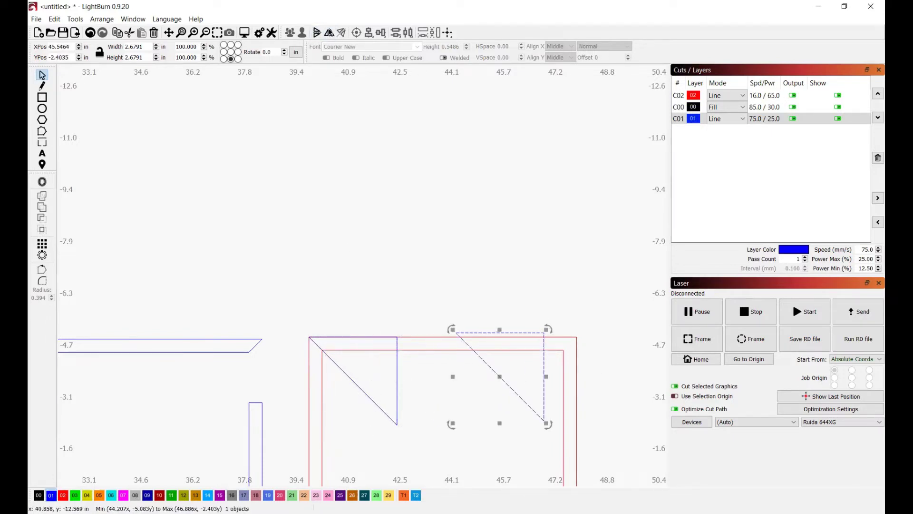
key(h)
key(v)
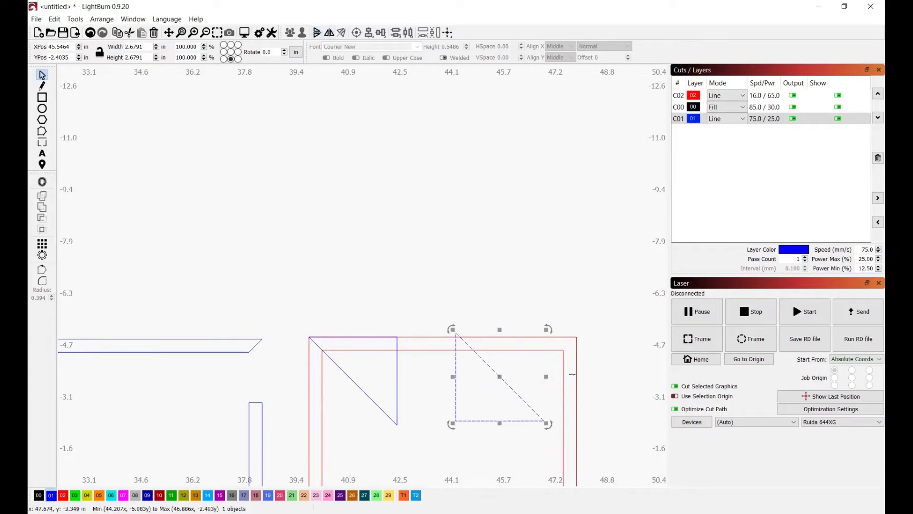
click(329, 32)
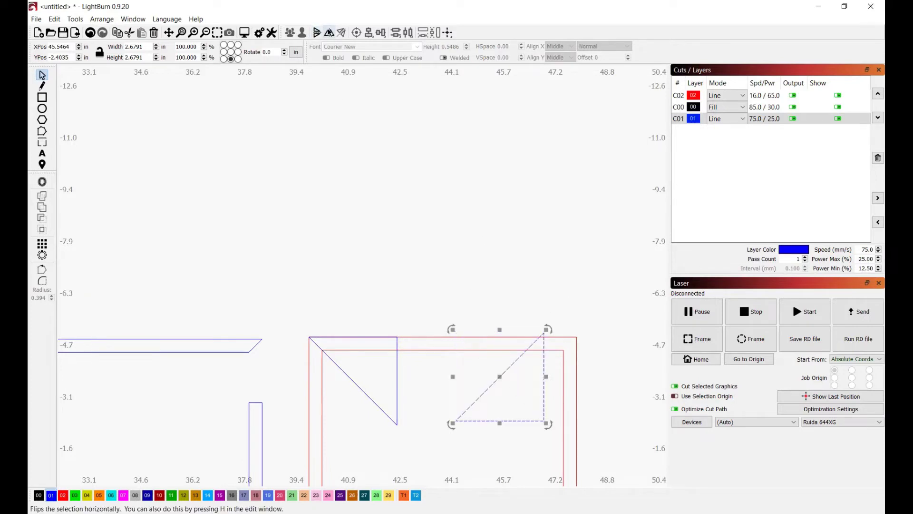
click(329, 32)
click(329, 33)
click(330, 33)
click(316, 34)
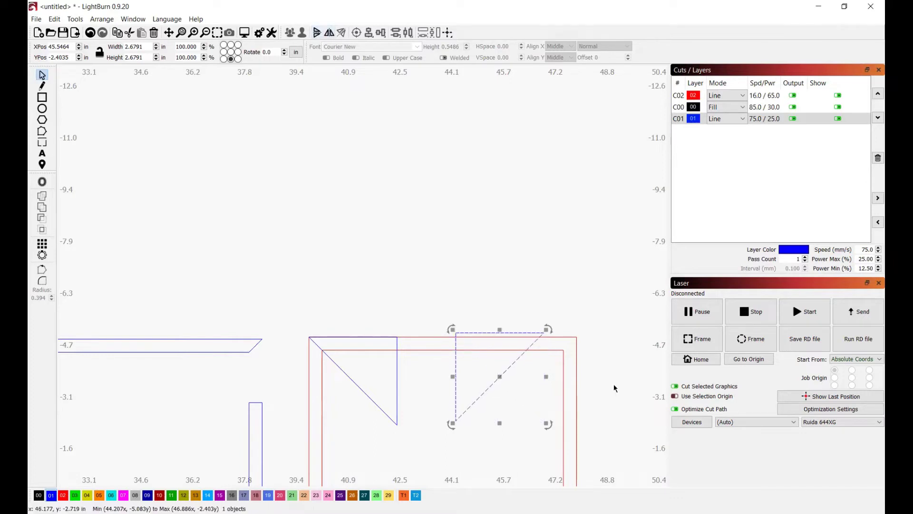
Step: Align the mirrored copy flush with the board's top and right edges
shift+click(577, 372)
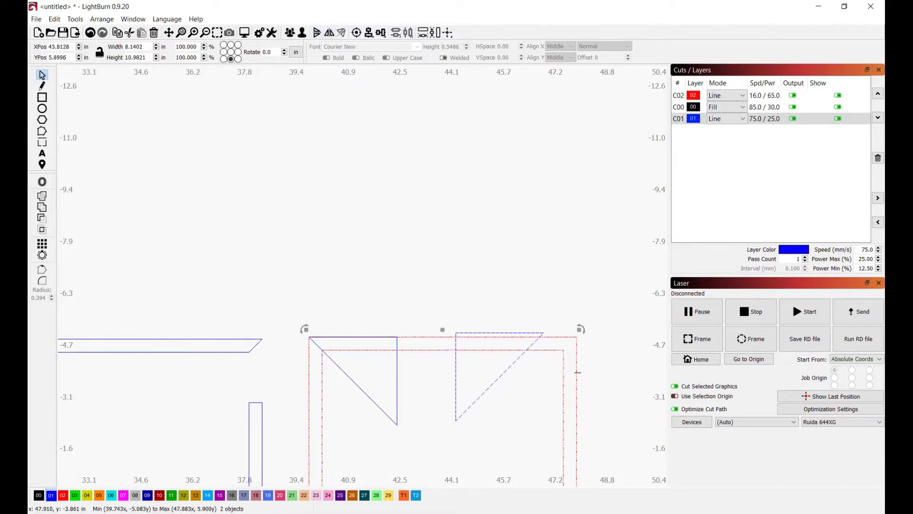
key(t)
key(r)
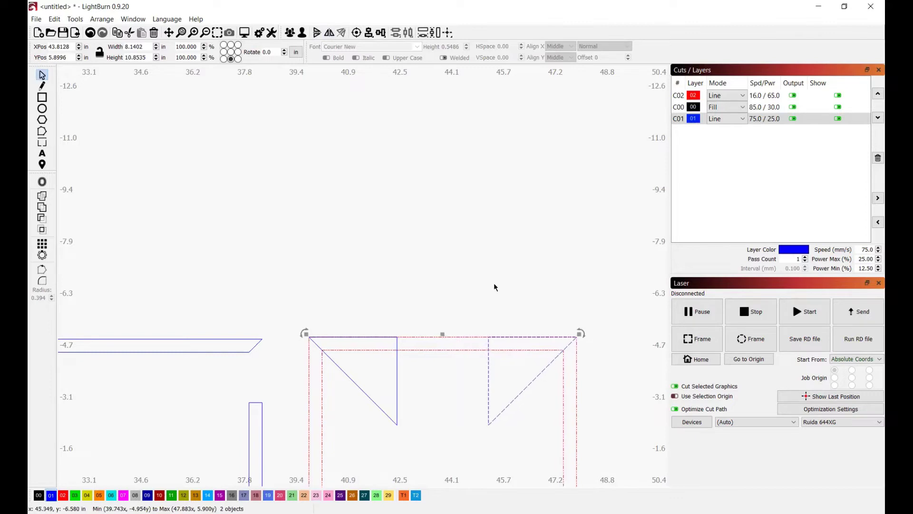
click(495, 287)
scroll(461, 465, down, 8)
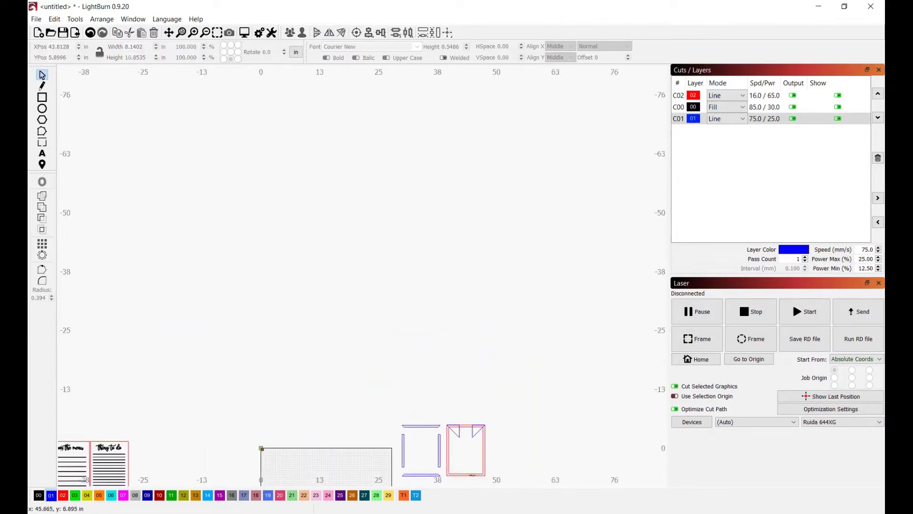
Step: Copy both top triangles down near the bottom of the red board
scroll(479, 485, up, 10)
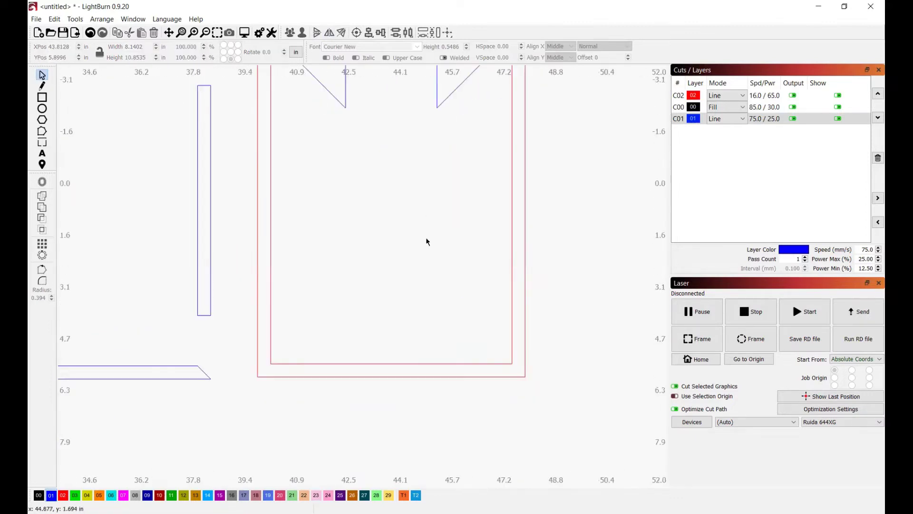
click(346, 81)
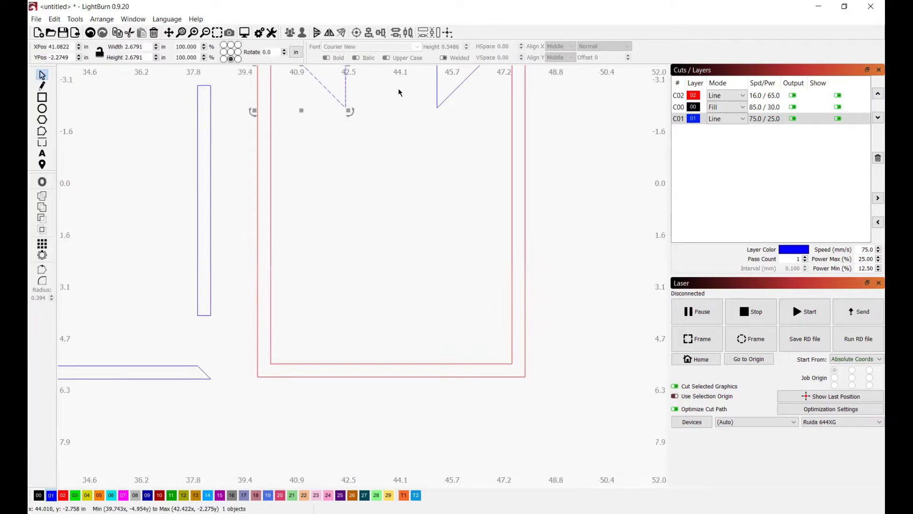
shift+click(438, 85)
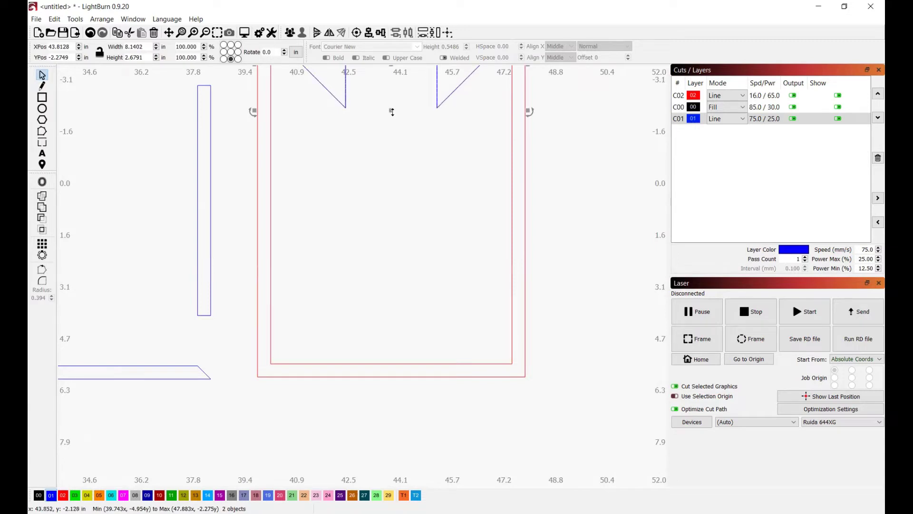
drag(392, 112, 386, 152)
key(ctrl+z)
scroll(379, 116, down, 2)
drag(388, 77, 388, 230)
click(333, 314)
Step: Flip the lower-left triangle and align it with the board's bottom edge
click(346, 244)
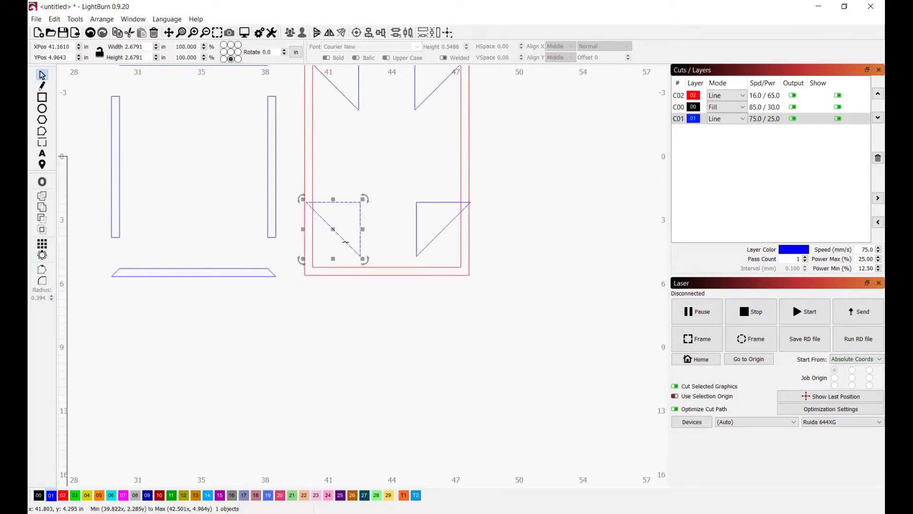
click(329, 32)
click(317, 32)
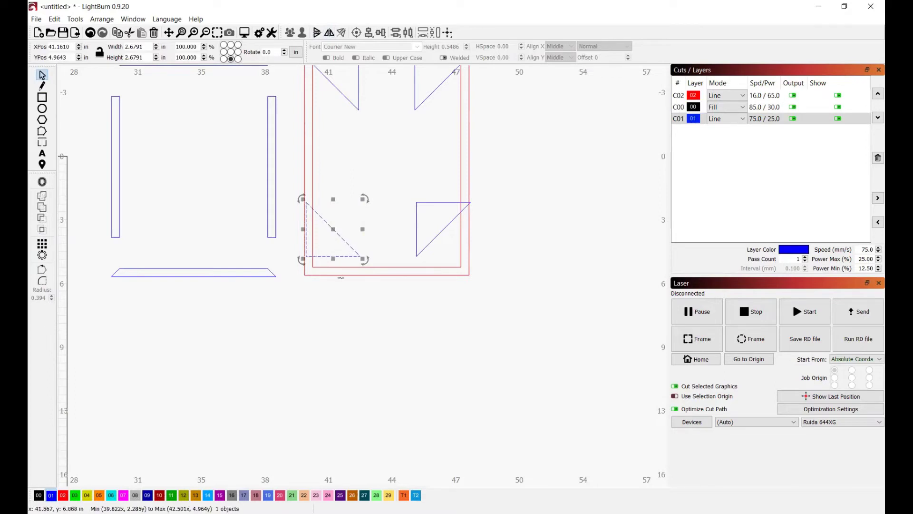
click(329, 32)
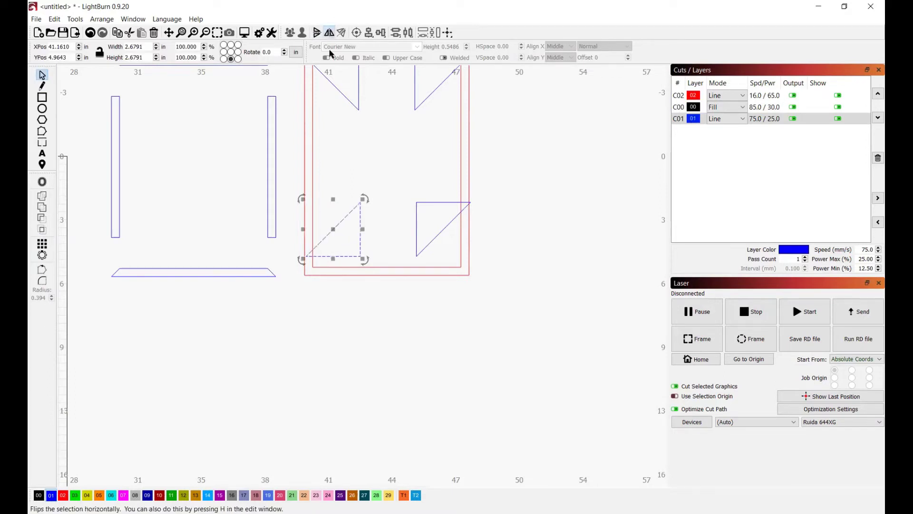
shift+click(333, 274)
key(b)
click(401, 153)
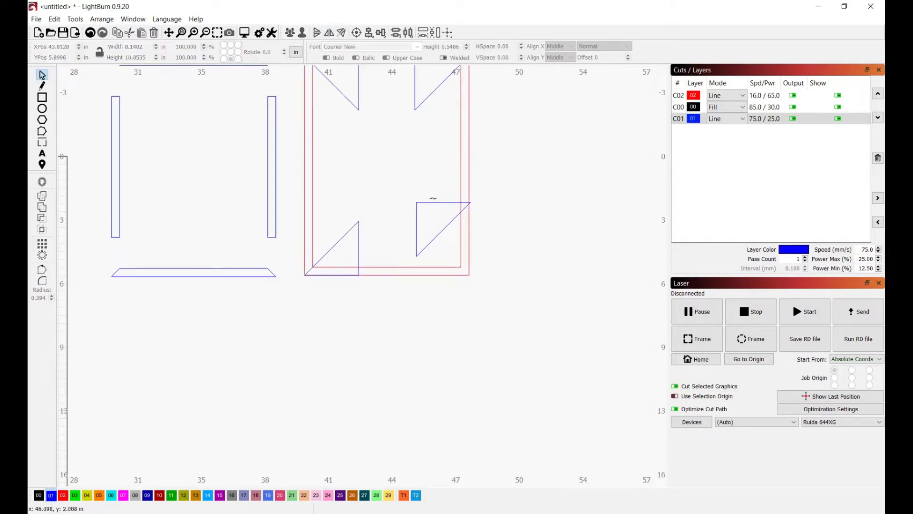
Step: Mirror the lower-right triangle and align it to the board's right and bottom edges
click(432, 203)
click(324, 35)
click(323, 35)
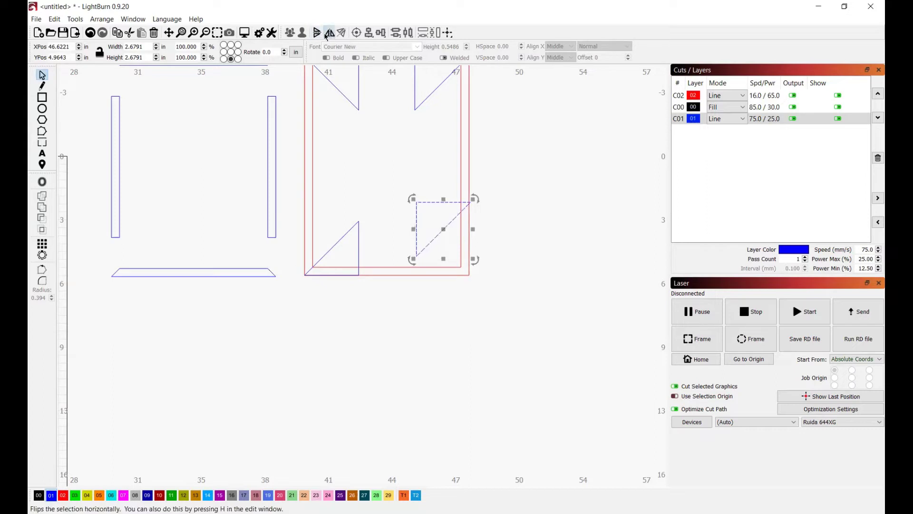
click(329, 33)
click(318, 33)
click(329, 33)
shift+click(444, 275)
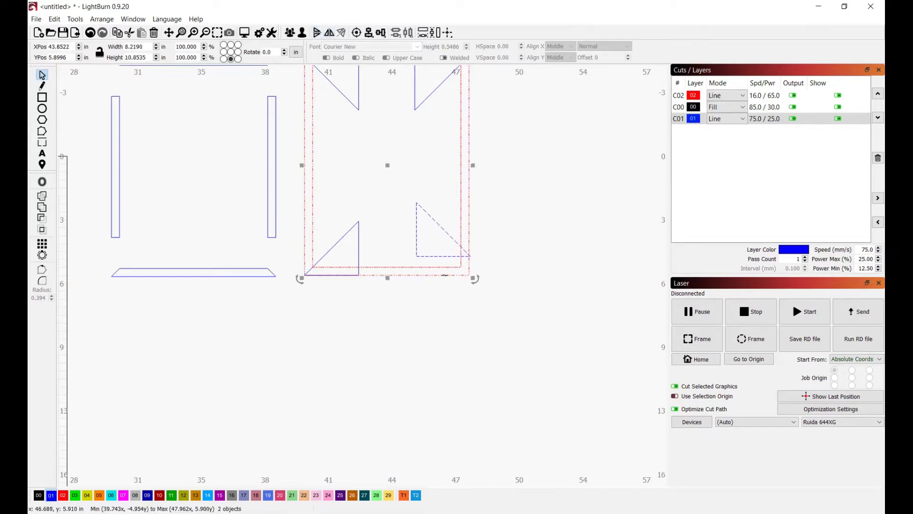
key(r)
key(b)
click(466, 367)
scroll(389, 261, down, 3)
drag(326, 117, 519, 431)
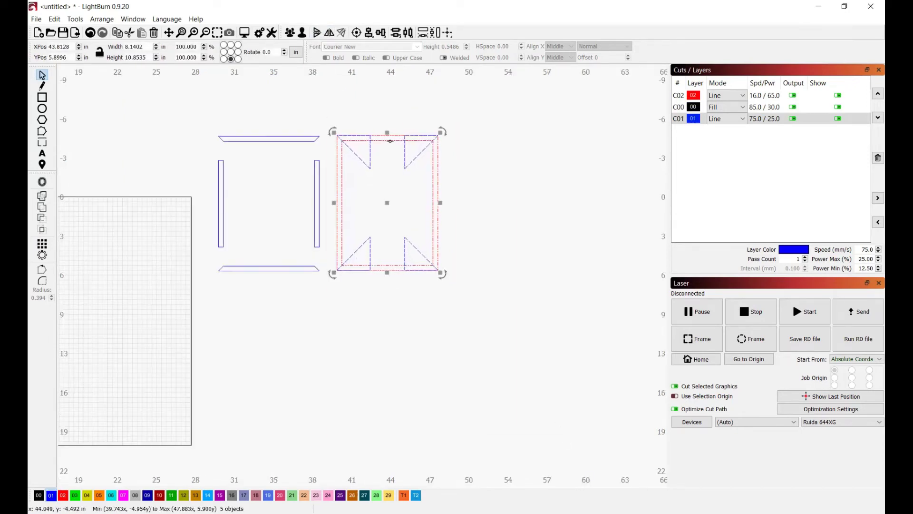
Step: Select the red rectangle with its corner triangles and cut the corners away
ctrl+click(389, 141)
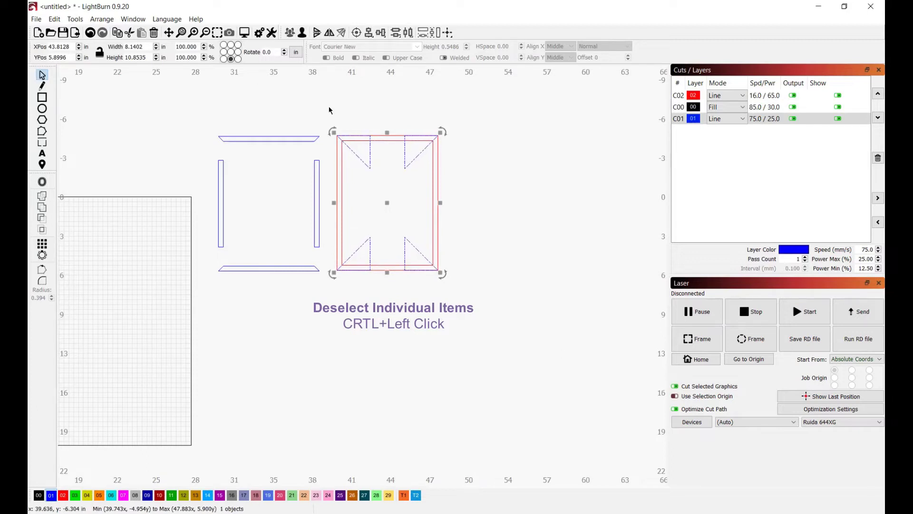
click(386, 118)
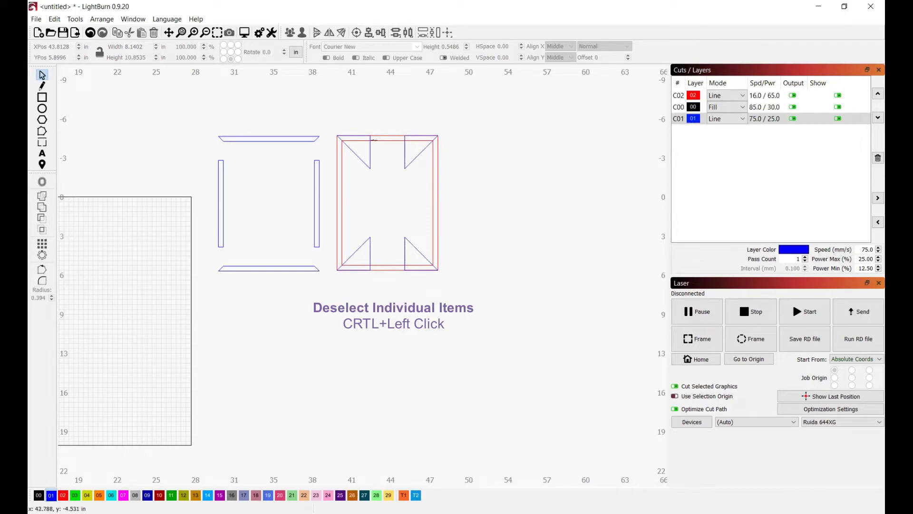
click(375, 140)
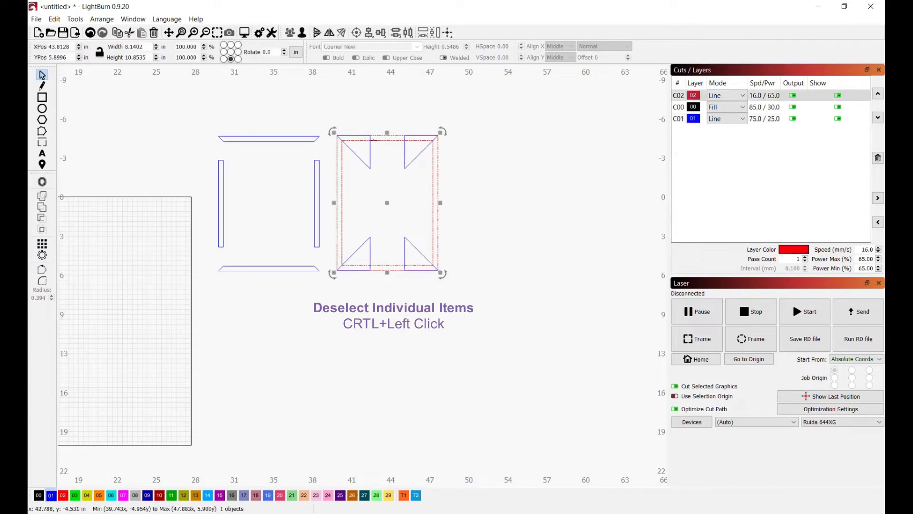
shift+click(371, 165)
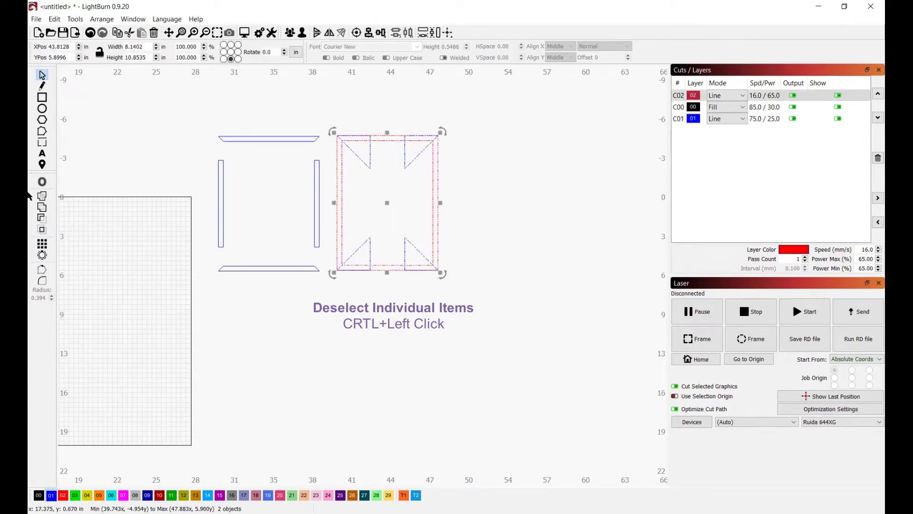
click(42, 218)
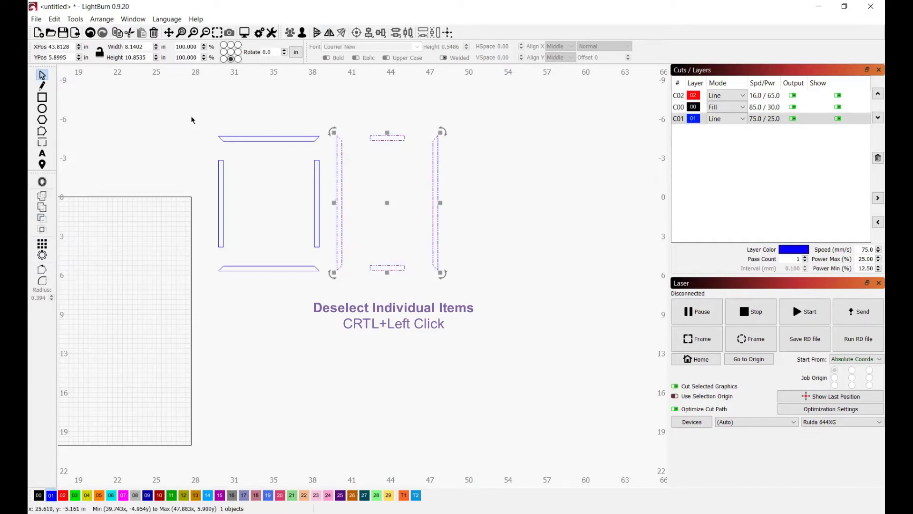
Step: Ungroup all the frame pieces and delete the two inner vertical bars
drag(191, 120, 645, 401)
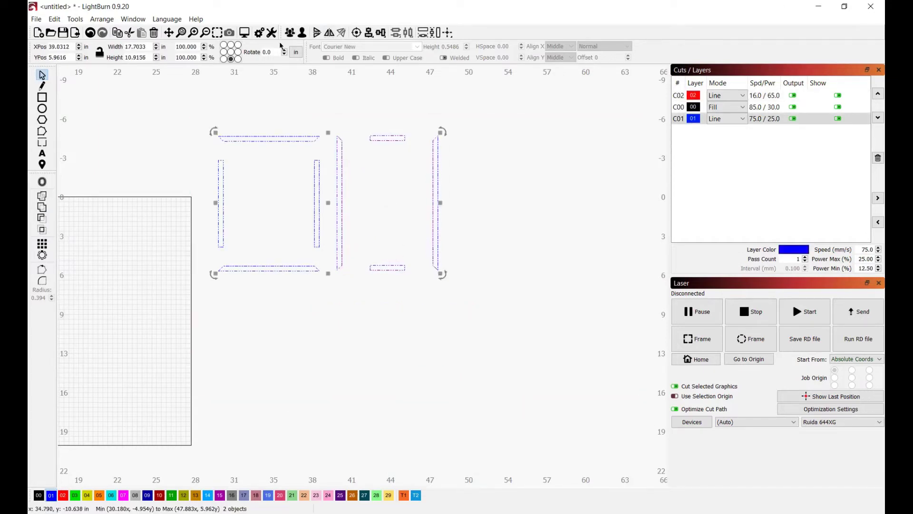
click(302, 33)
click(238, 185)
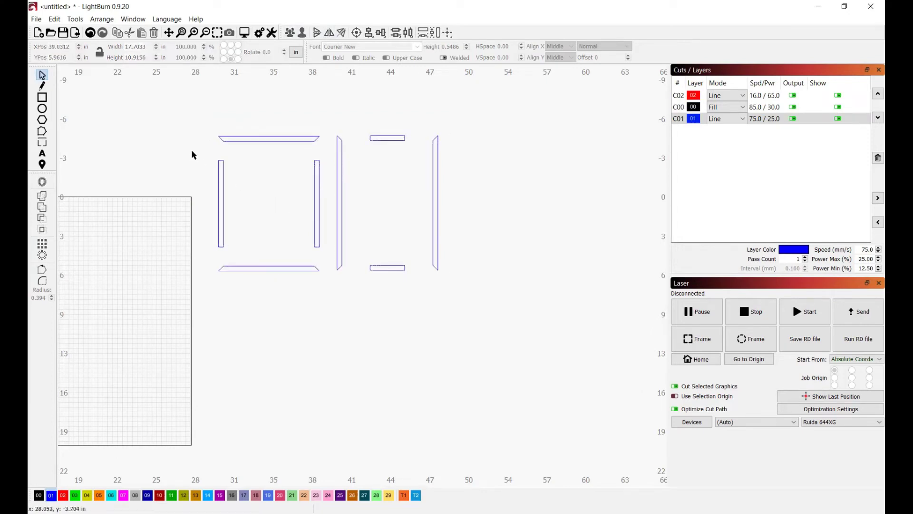
drag(192, 143, 319, 260)
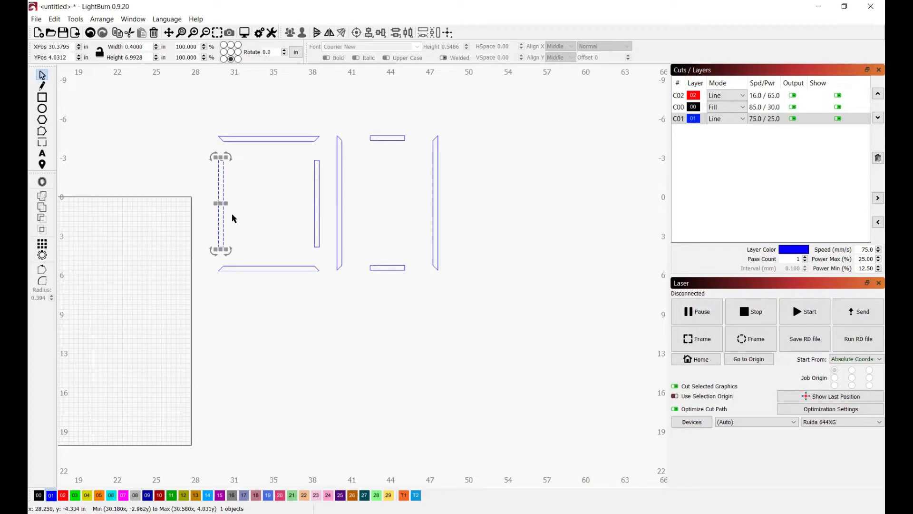
drag(194, 143, 339, 270)
key(Delete)
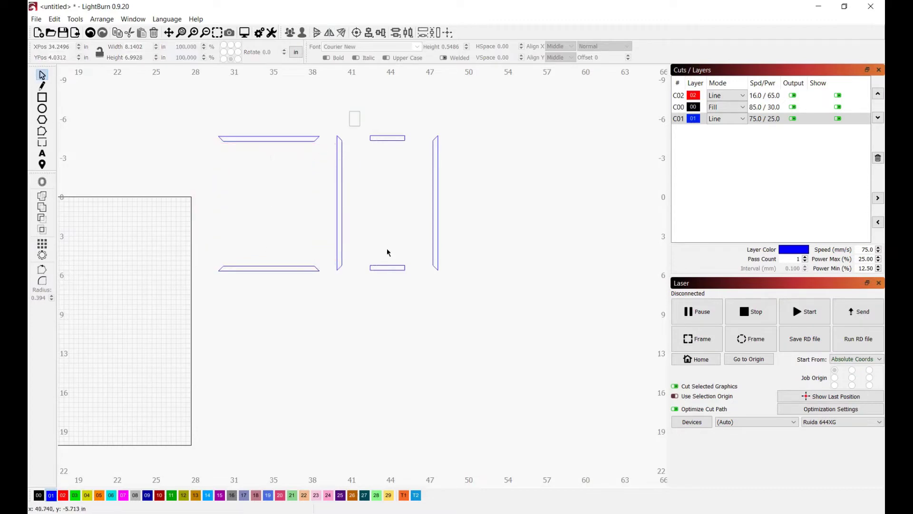
Step: Delete the two short horizontal bars and move the left vertical bar rightward
drag(360, 111, 426, 298)
key(Delete)
drag(337, 141, 359, 155)
scroll(359, 275, down, 7)
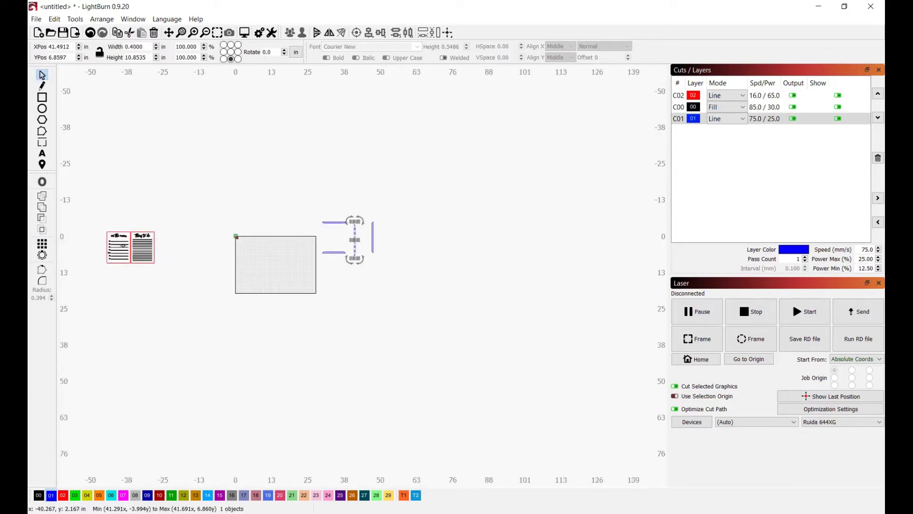
scroll(122, 245, up, 3)
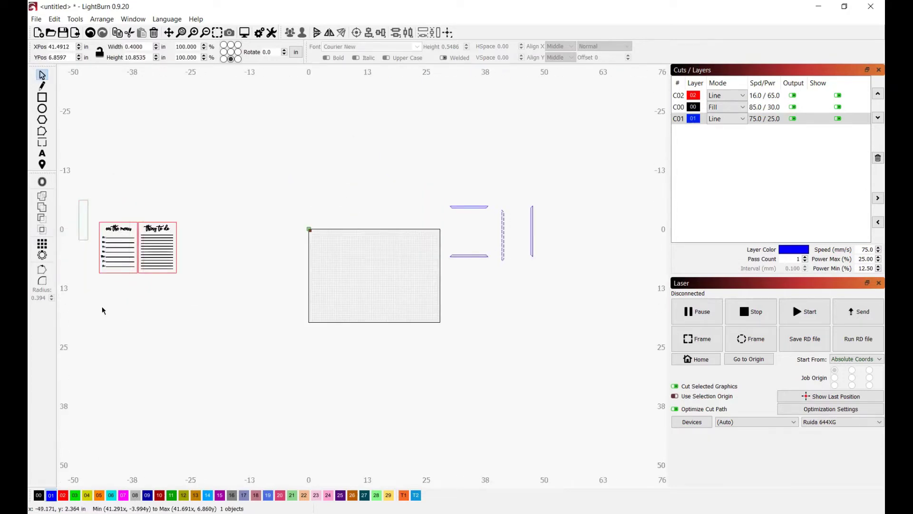
drag(102, 310, 141, 315)
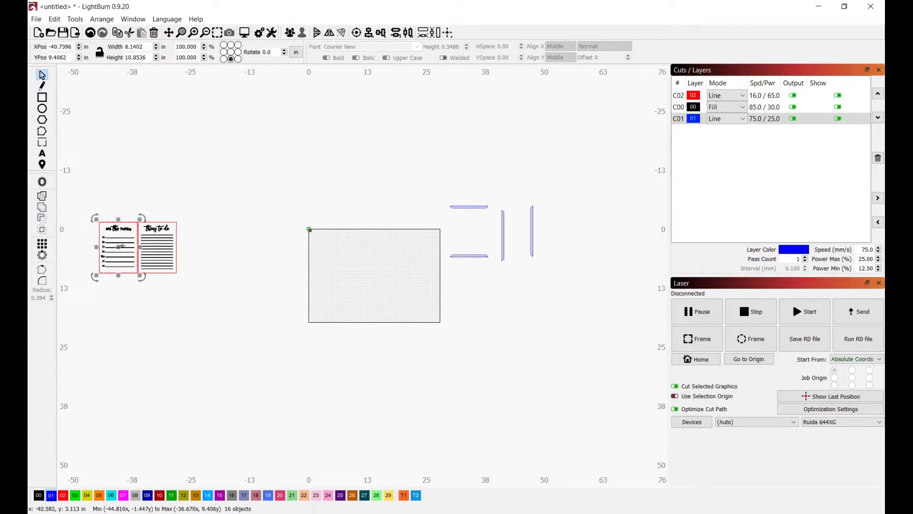
Step: Move the 'on the menu' page beside the frame bars, group it, and select it with the bottom bar
drag(119, 247, 478, 292)
key(ctrl+g)
scroll(459, 395, up, 4)
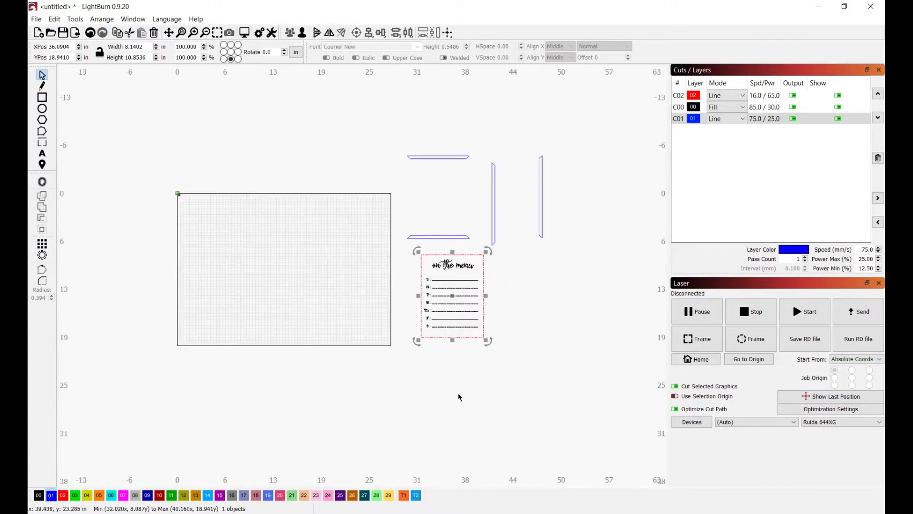
click(424, 206)
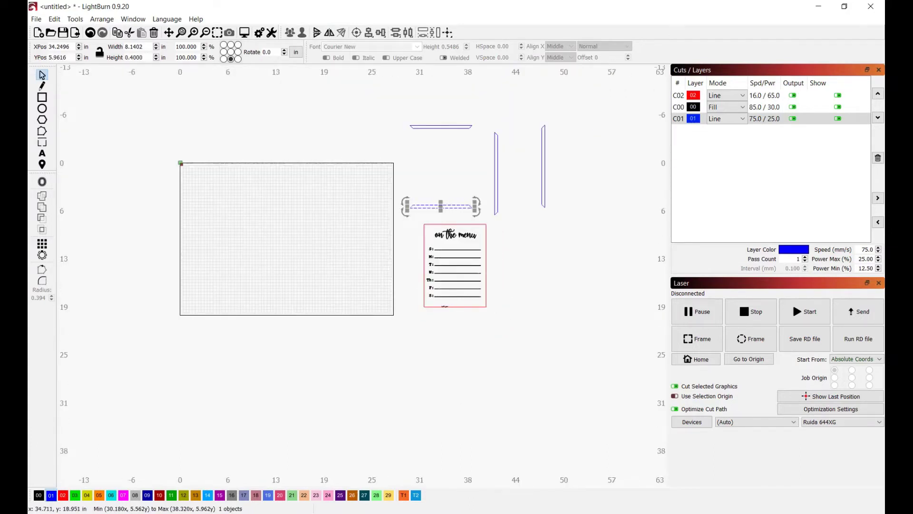
shift+click(445, 306)
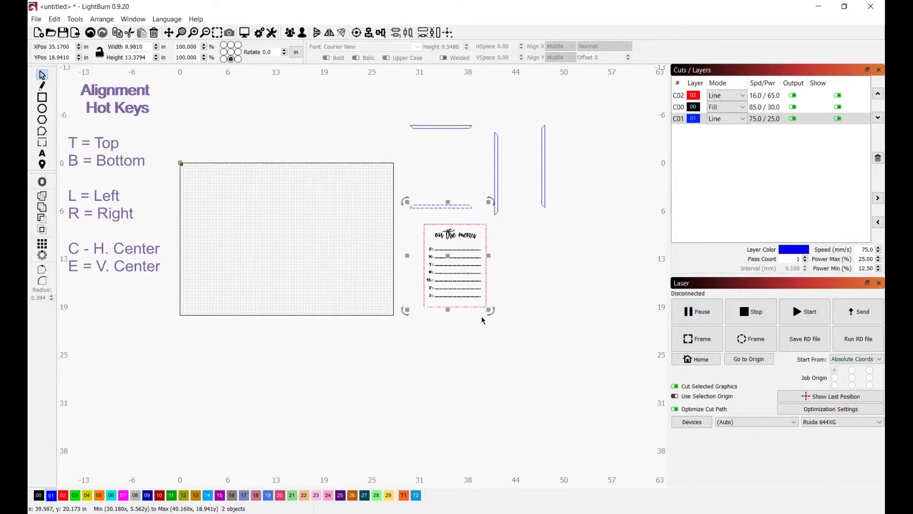
Step: Align the bottom bar to the page's bottom edge and the top bar to its top edge
key(b)
key(c)
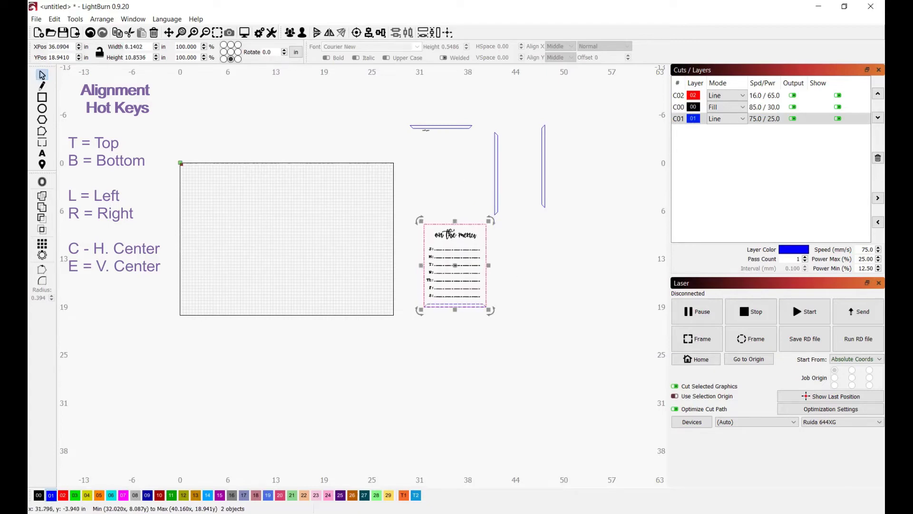
click(441, 126)
shift+click(461, 230)
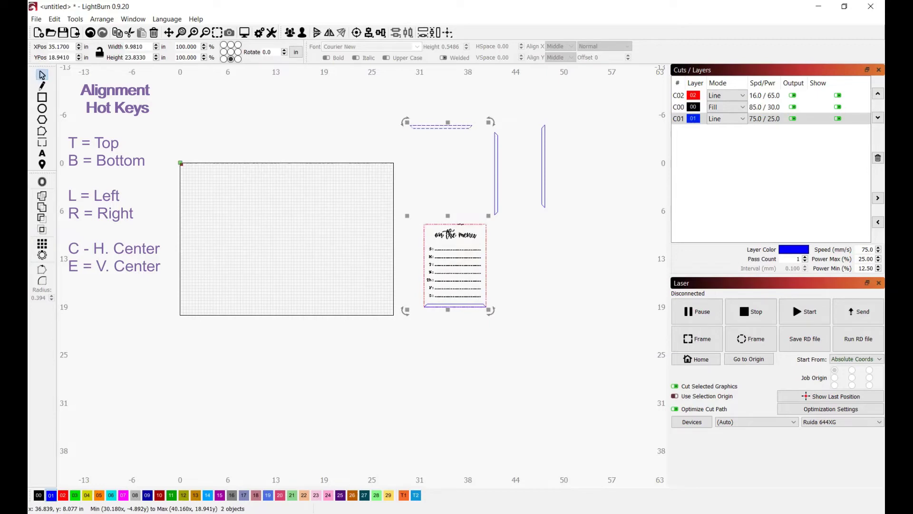
key(t)
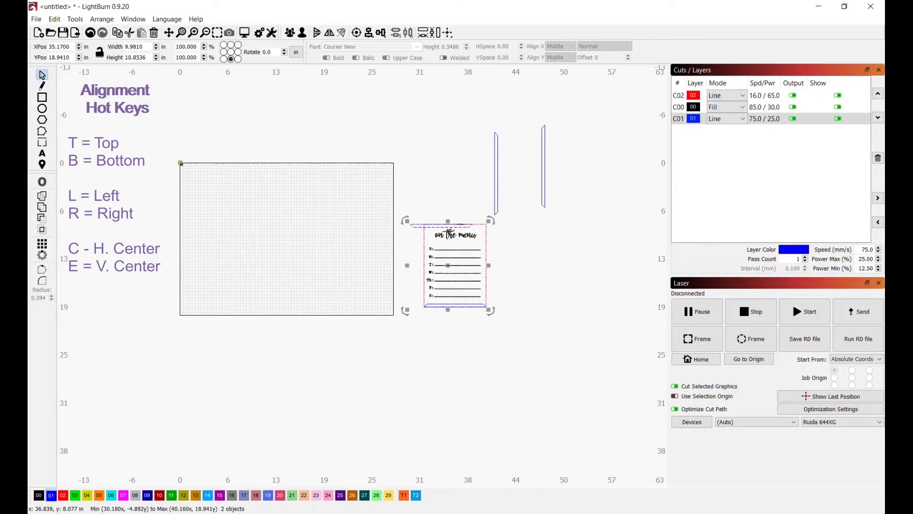
key(r)
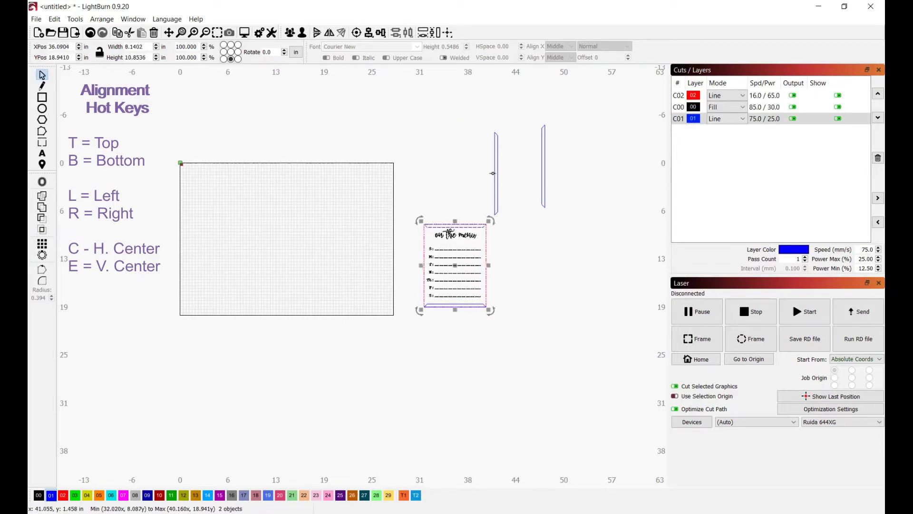
click(492, 173)
Step: Align the left and right bars to the page's left and right edges
click(496, 173)
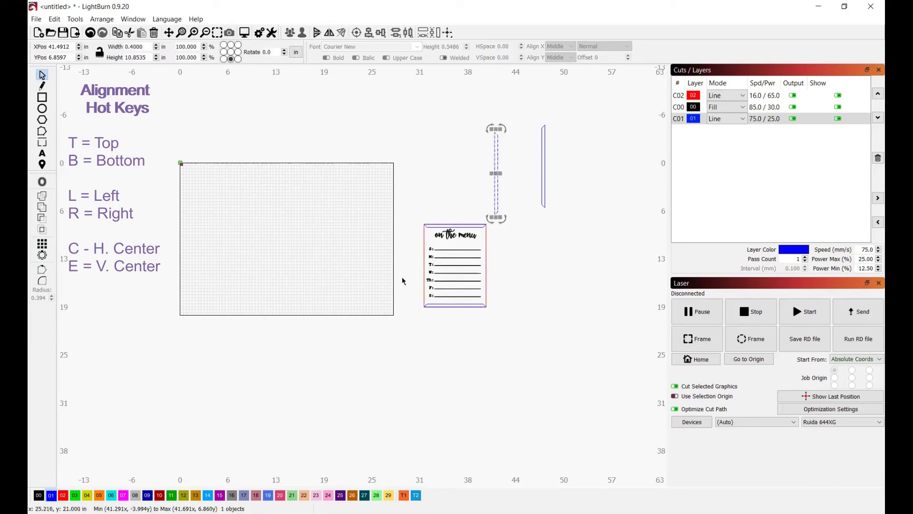
shift+click(425, 246)
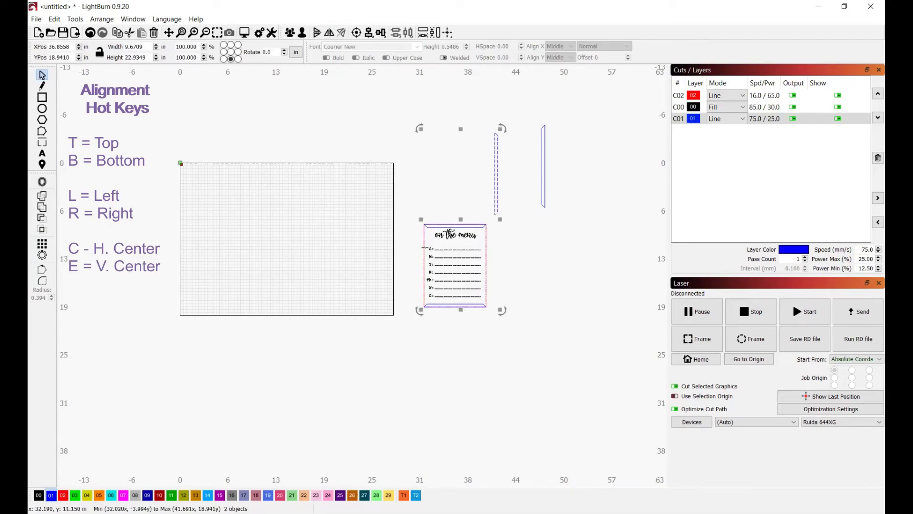
key(l)
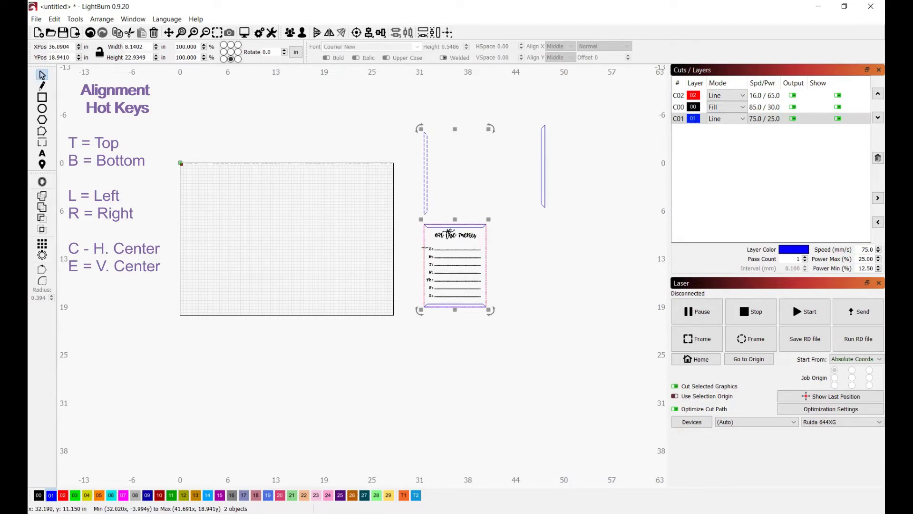
key(e)
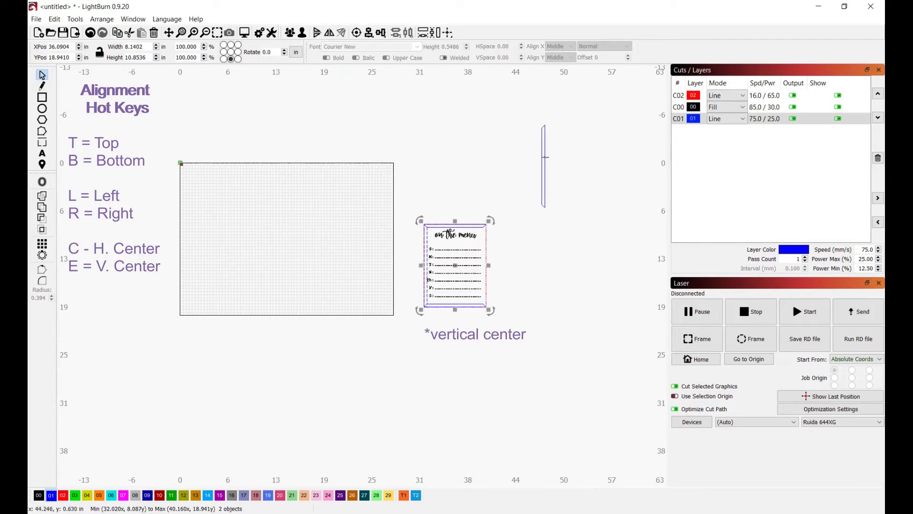
click(544, 157)
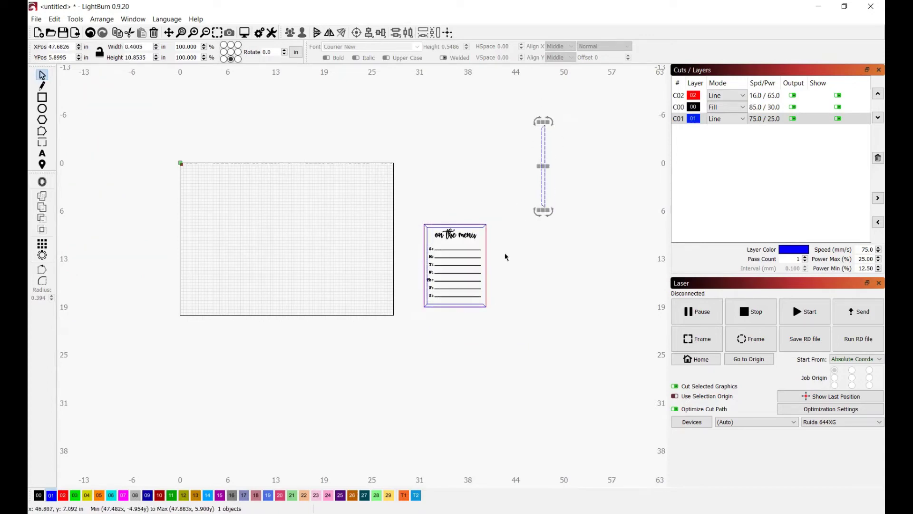
shift+click(486, 241)
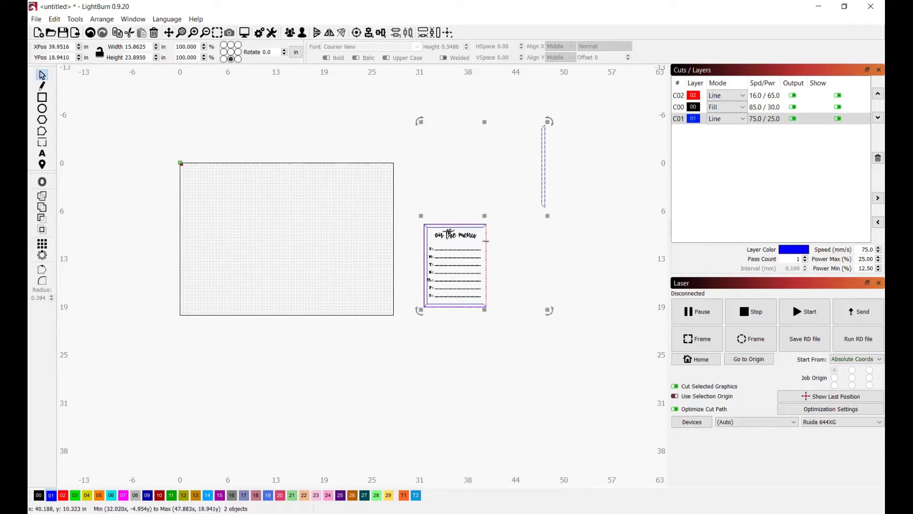
key(r)
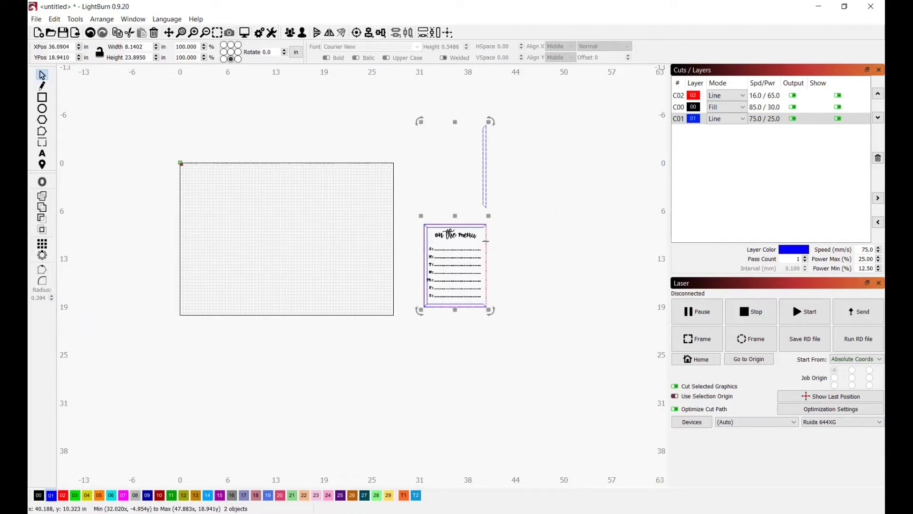
shift+click(486, 241)
Step: Move the menu board's bottom mitered frame piece up above the board
scroll(523, 285, up, 3)
click(412, 172)
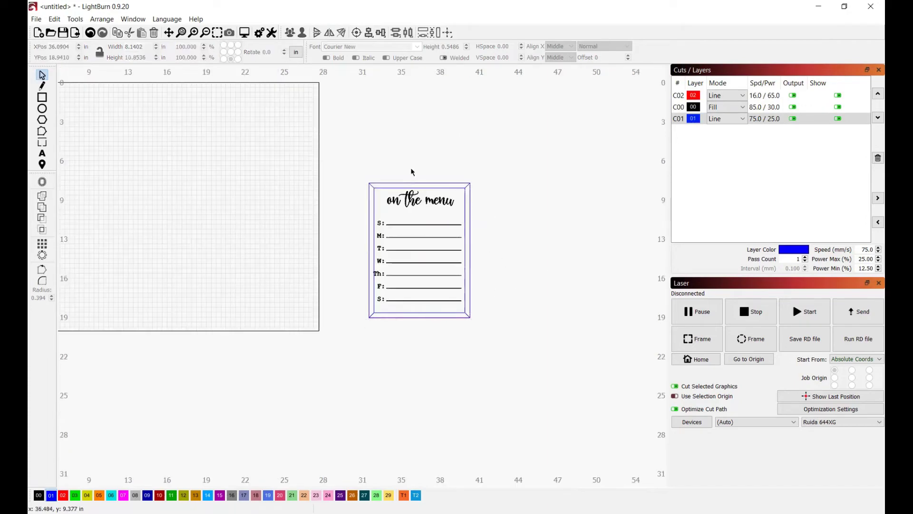
scroll(411, 172, up, 10)
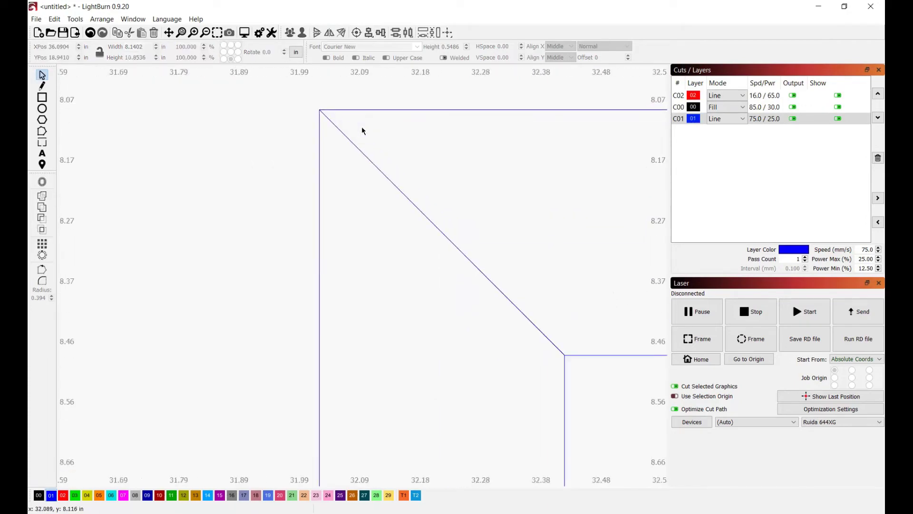
scroll(361, 126, down, 12)
scroll(624, 286, up, 3)
scroll(626, 229, up, 5)
scroll(626, 229, down, 12)
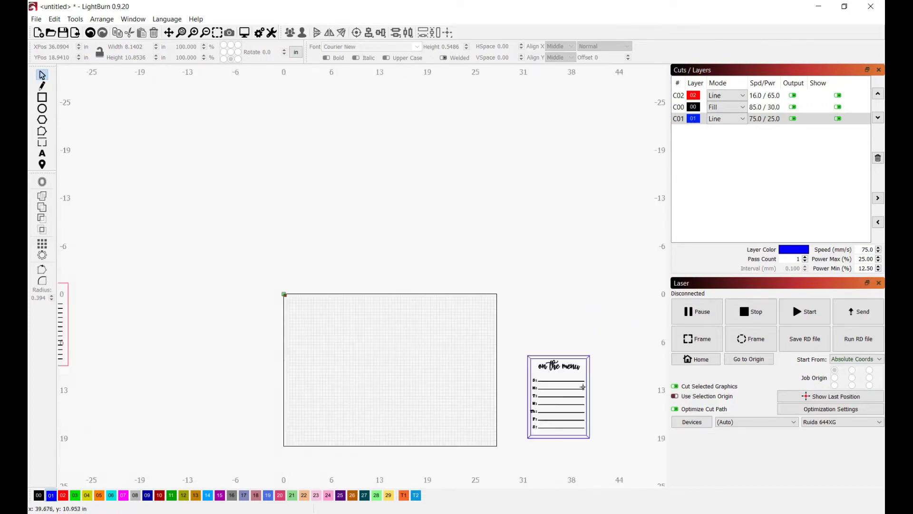
scroll(585, 419, down, 2)
scroll(570, 428, up, 6)
click(539, 389)
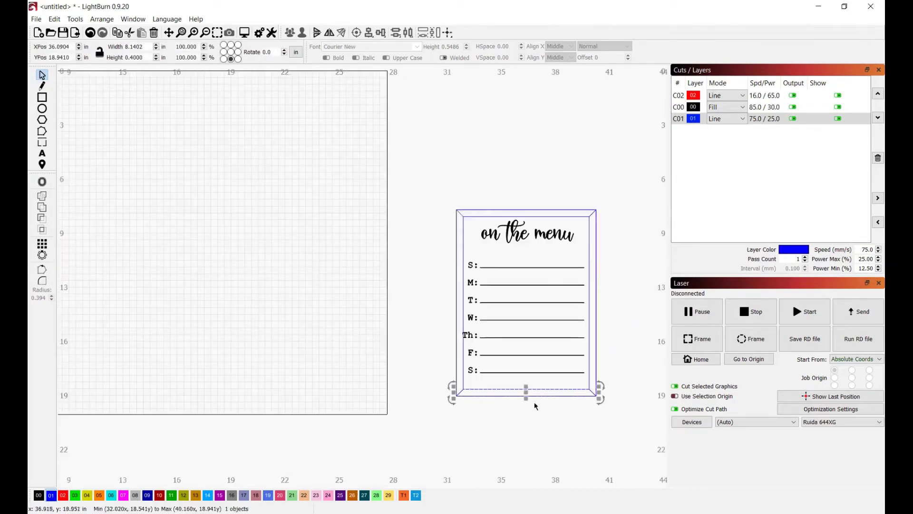
drag(526, 387, 508, 147)
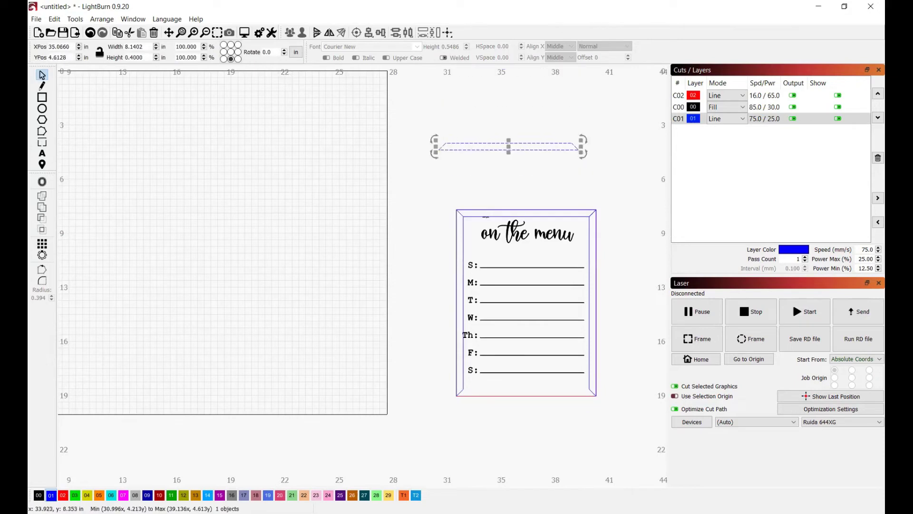
Step: Move the top frame piece up beside it, stacked above the board
drag(486, 217, 468, 157)
scroll(450, 151, up, 7)
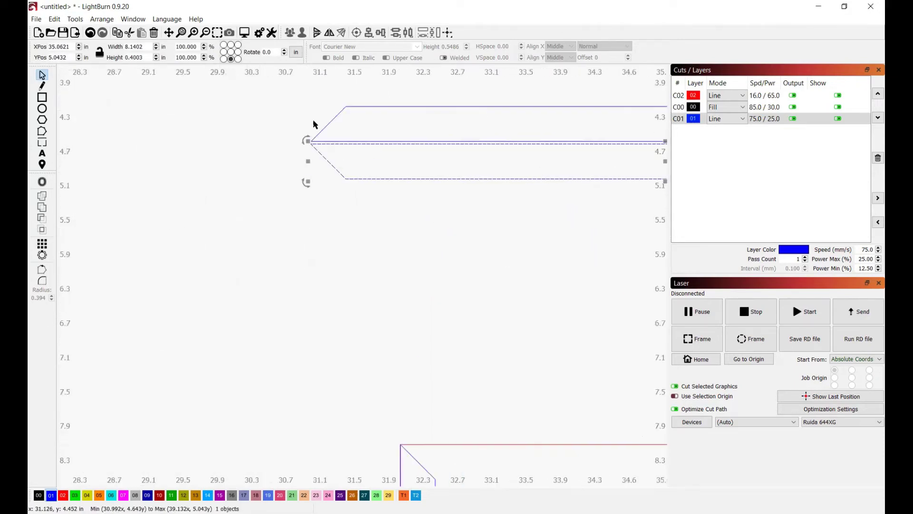
scroll(313, 124, up, 1)
scroll(321, 147, down, 8)
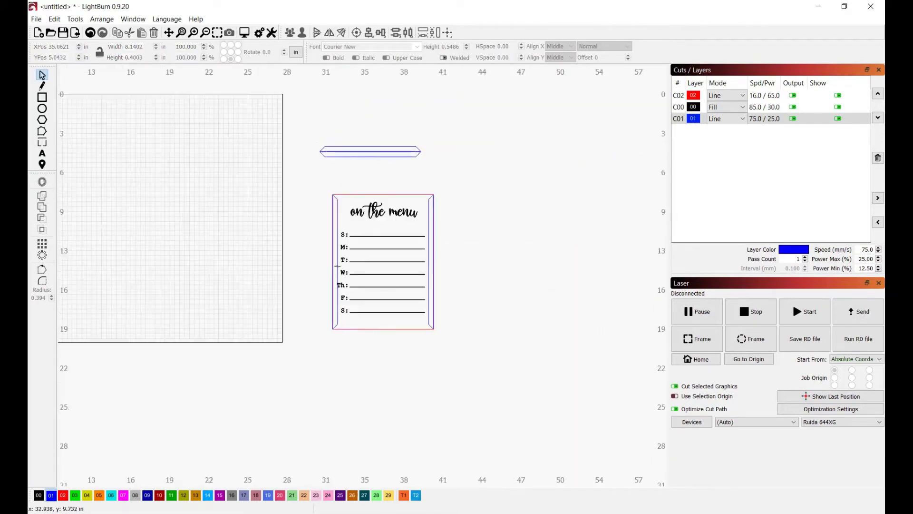
Step: Pull the left and right mitered frame pieces off the 'on the menu' board
drag(415, 243, 313, 228)
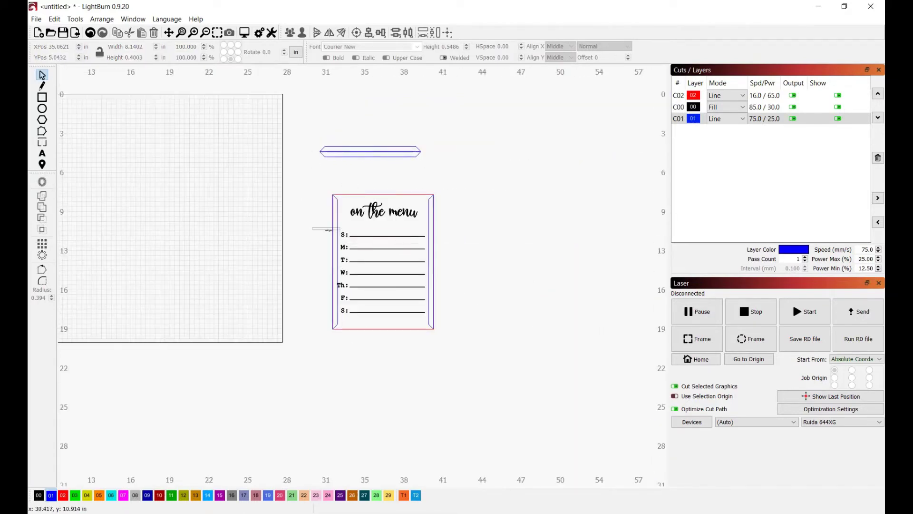
drag(349, 225, 371, 224)
click(338, 209)
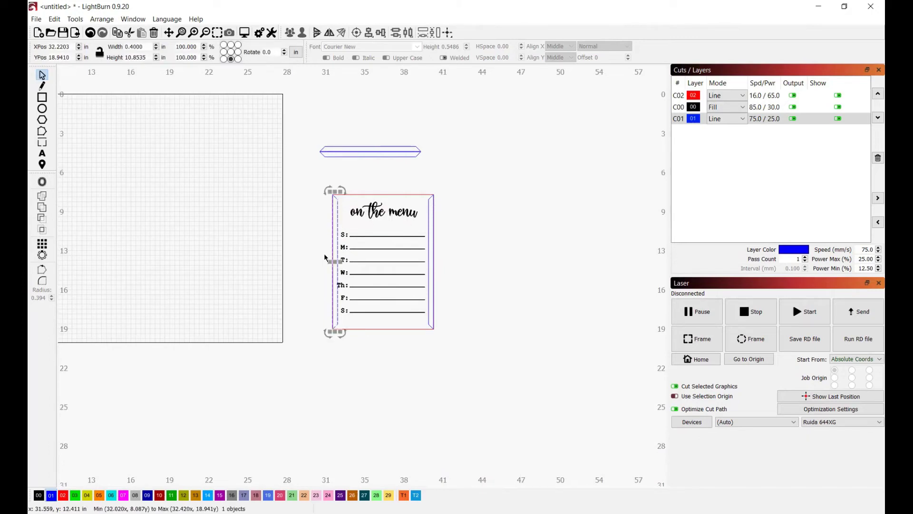
drag(333, 260, 477, 256)
Step: Turn both side pieces horizontal, stack them under the top pieces, and select all four
drag(455, 183, 552, 388)
key(period)
drag(478, 265, 388, 164)
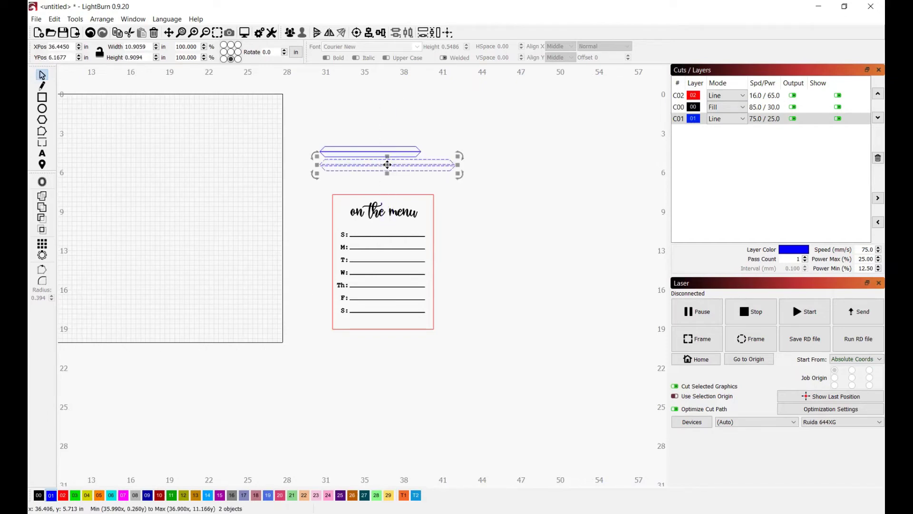
scroll(375, 165, down, 2)
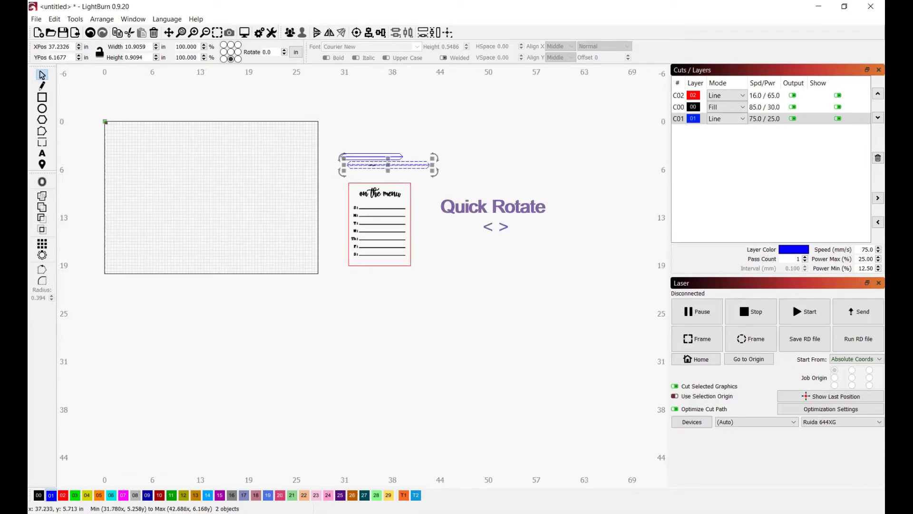
key(ctrl+period)
key(ctrl+comma)
drag(327, 137, 503, 172)
Step: Paste a copy of the frame pieces lower down and move the 'thing to do' board beneath them
scroll(386, 164, down, 3)
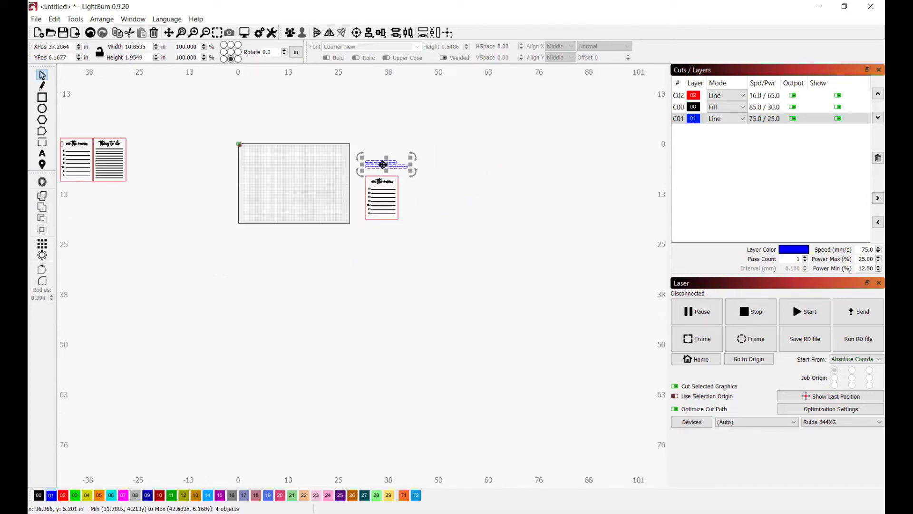
drag(385, 166, 292, 283)
click(110, 157)
drag(110, 157, 386, 167)
Step: Shift the copied frame pieces into position over the 'thing to do' board
click(296, 364)
scroll(291, 342, up, 5)
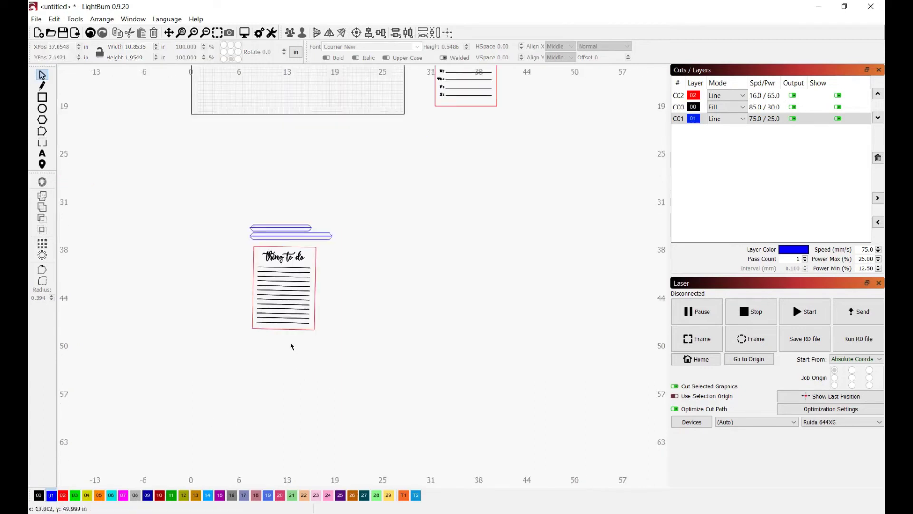
drag(207, 127, 422, 194)
drag(292, 166, 297, 175)
click(215, 136)
drag(215, 136, 460, 372)
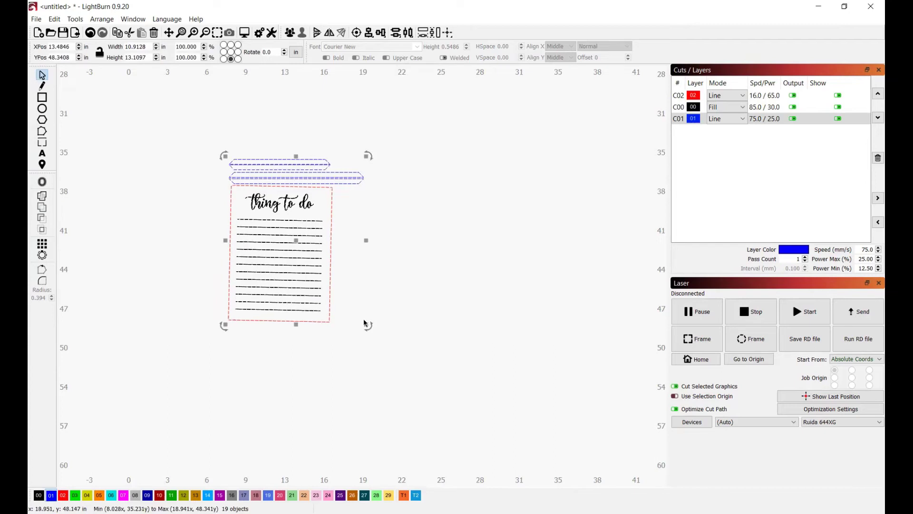
Step: Tighten the copied pieces just above the board and select the board with its pieces
click(415, 309)
drag(220, 153, 363, 320)
drag(285, 177, 281, 168)
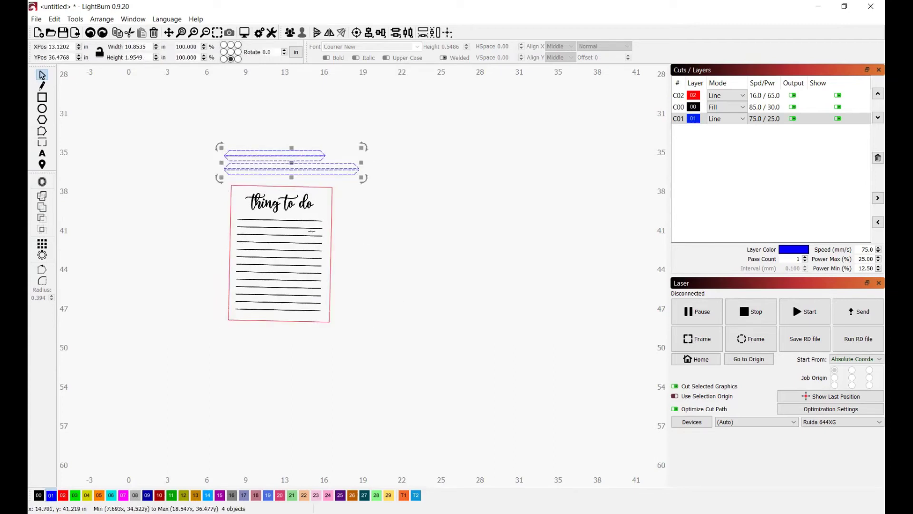
click(301, 186)
drag(206, 137, 428, 352)
scroll(408, 305, down, 5)
drag(289, 216, 418, 254)
drag(353, 247, 500, 83)
drag(309, 242, 432, 353)
scroll(293, 307, up, 3)
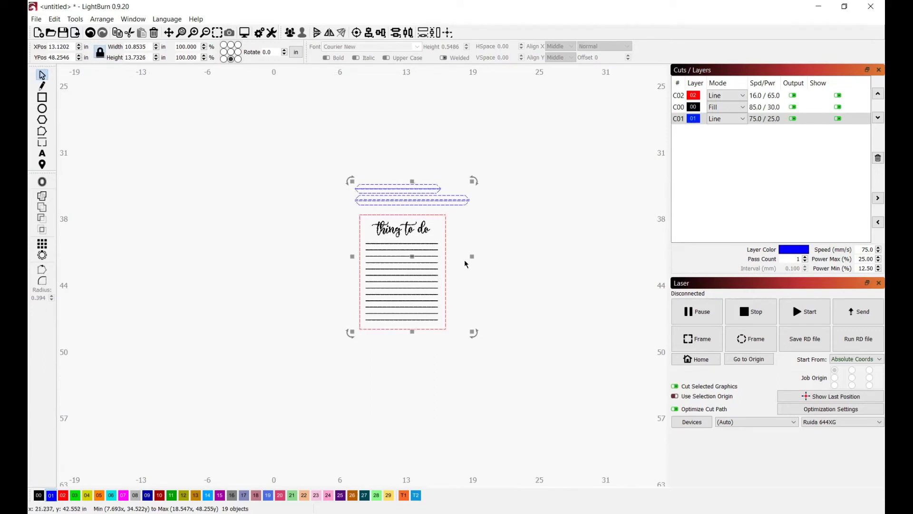
Step: Undo the accidental stretch and set the 'thing to do' group width to 6 in
drag(472, 256, 680, 256)
scroll(606, 184, up, 6)
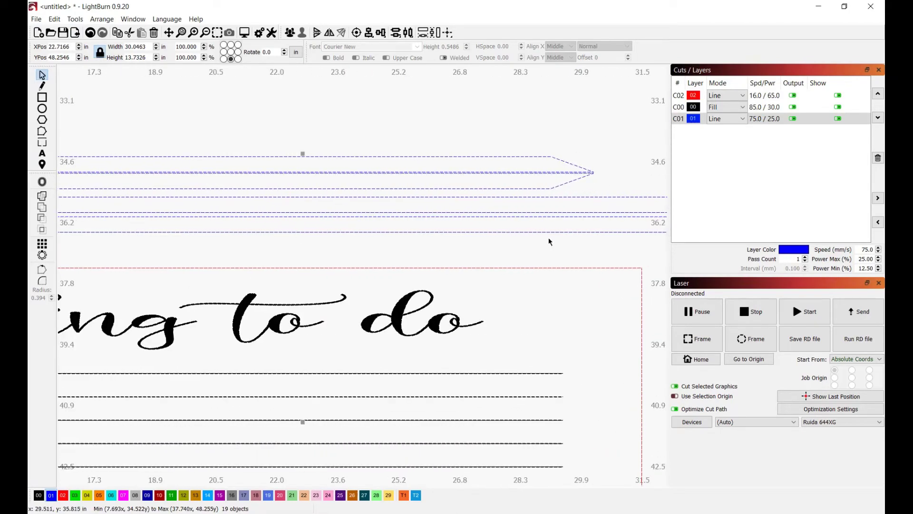
scroll(544, 240, down, 6)
key(ctrl+z)
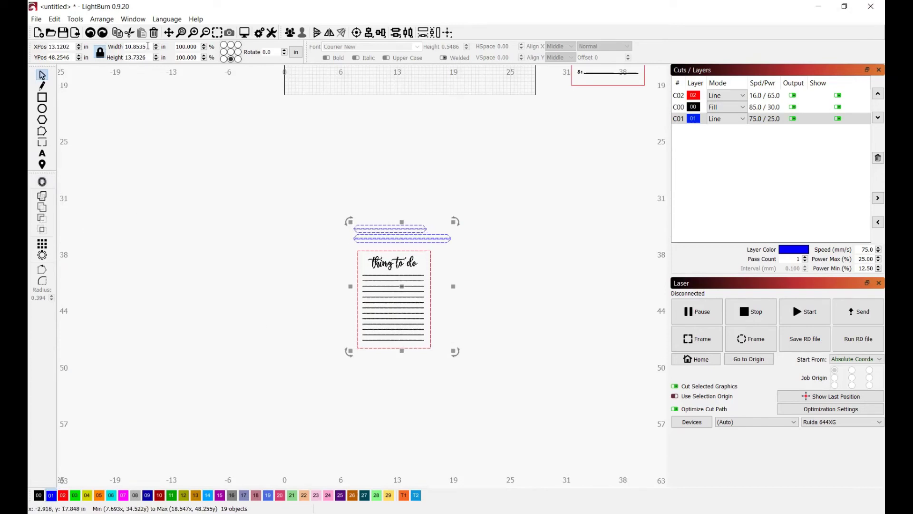
drag(148, 46, 30, 44)
text(6)
key(Return)
Step: Move the resized 'thing to do' group beside the 'on the menu' board
scroll(136, 190, down, 3)
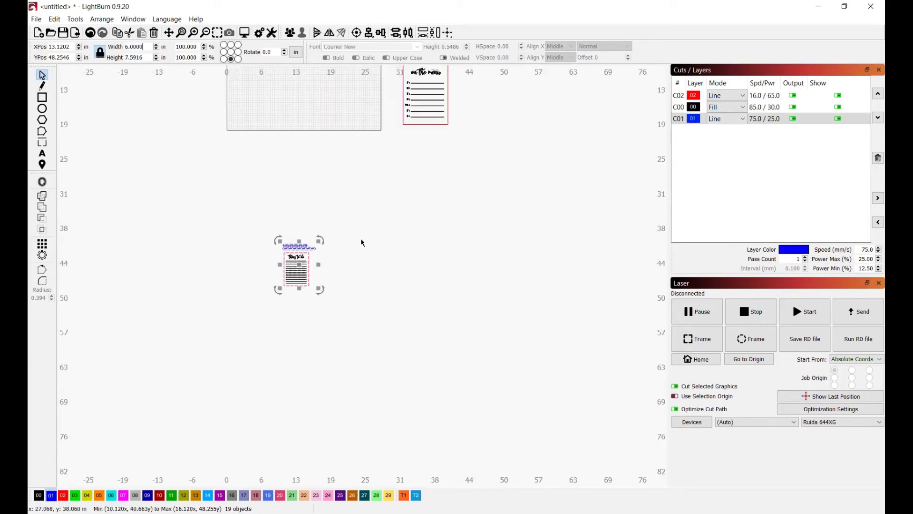
drag(299, 265, 476, 111)
scroll(476, 83, up, 4)
scroll(475, 76, down, 2)
scroll(335, 116, up, 6)
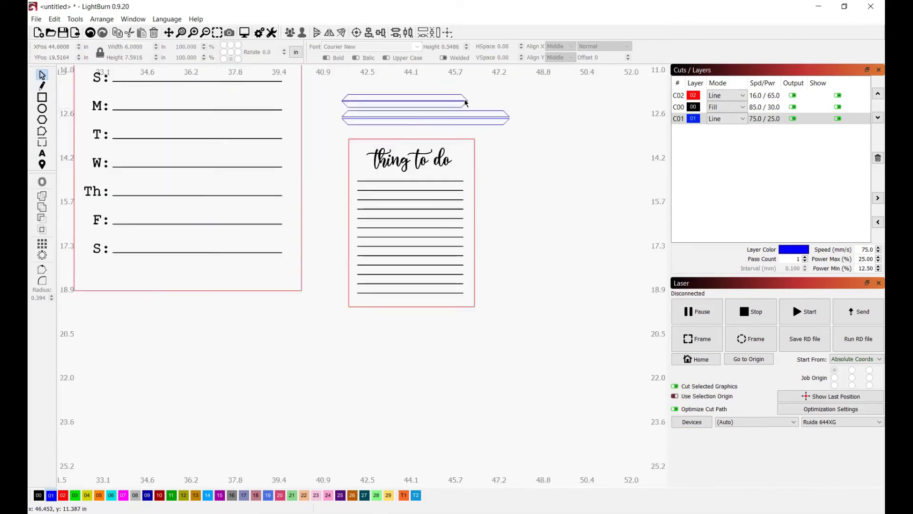
click(332, 120)
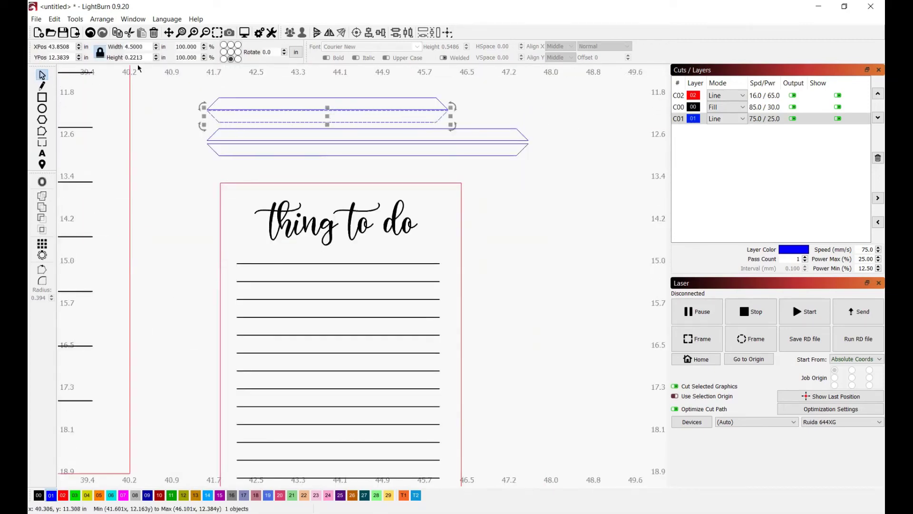
scroll(179, 161, down, 4)
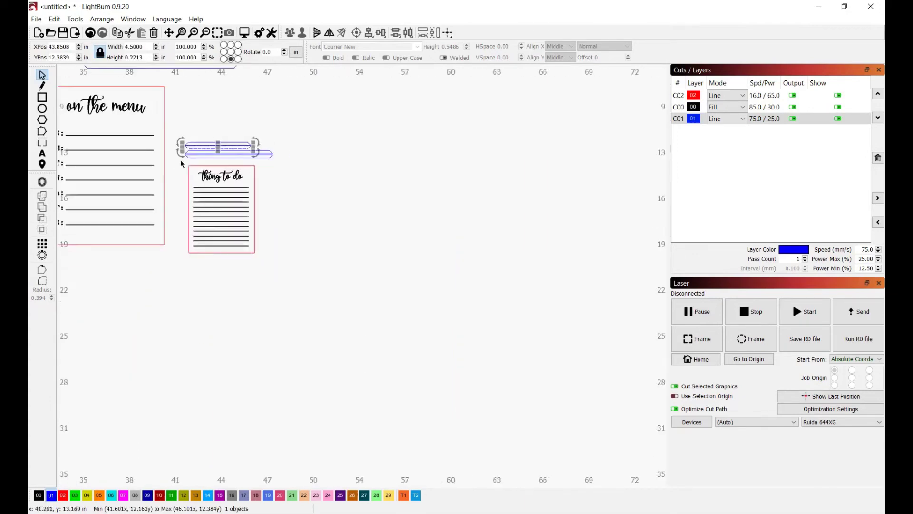
scroll(180, 159, up, 4)
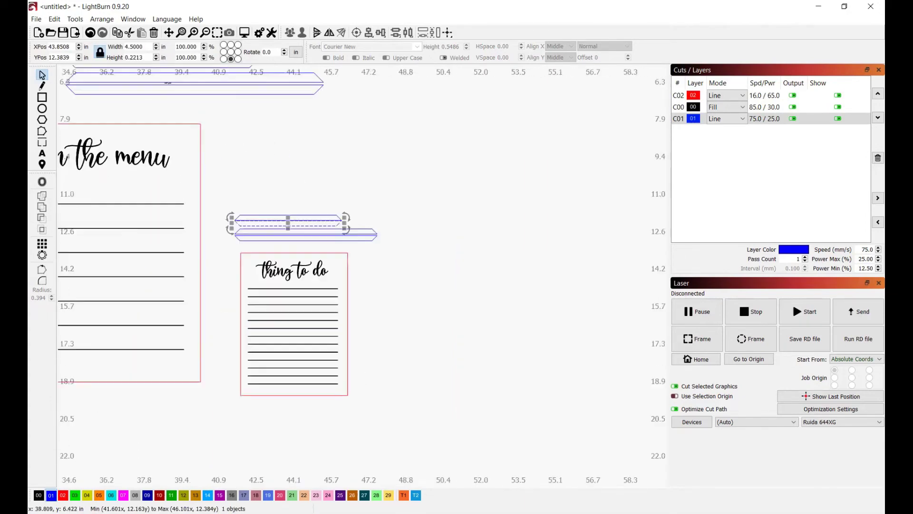
click(157, 90)
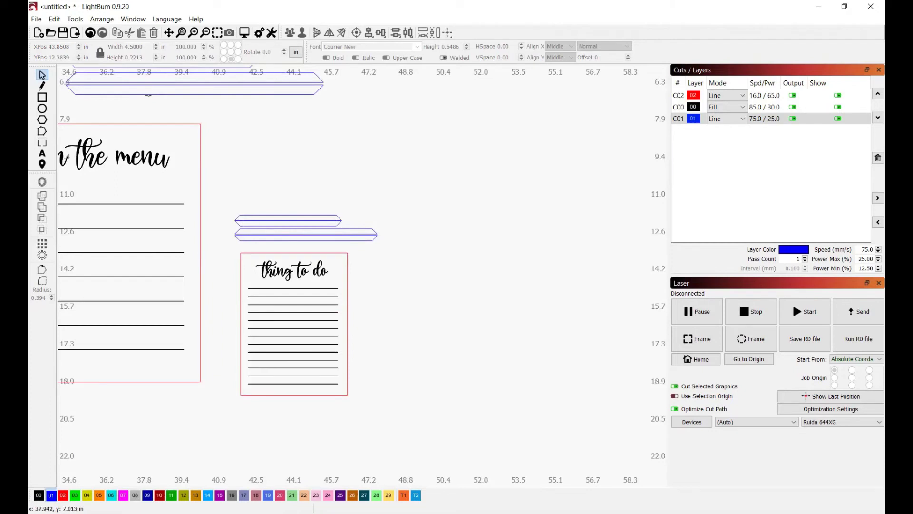
click(149, 94)
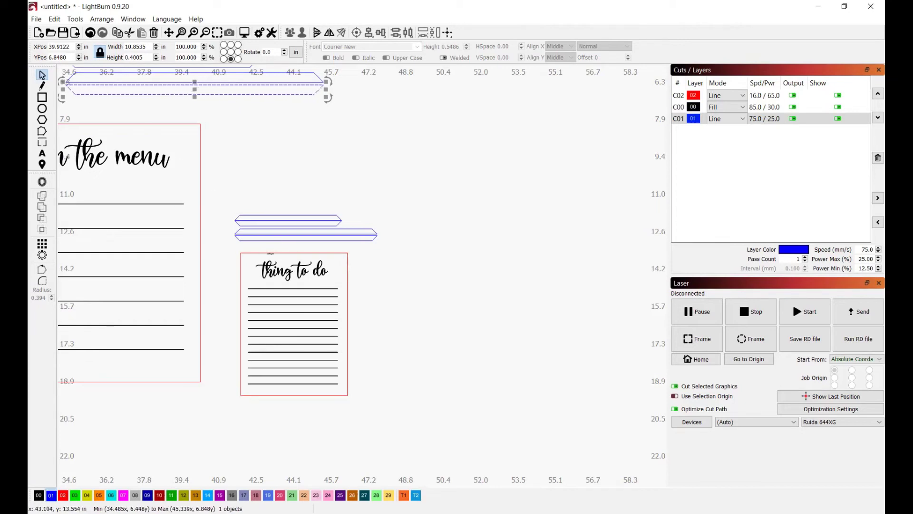
click(270, 254)
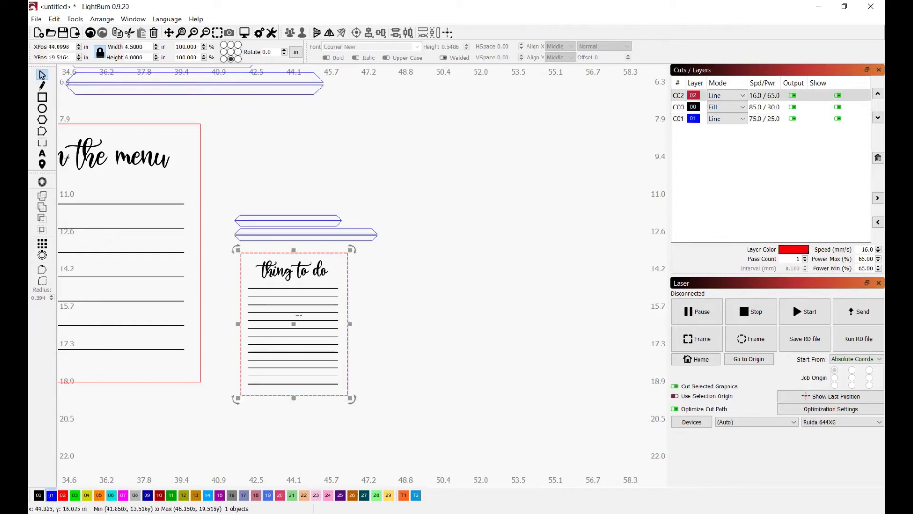
scroll(299, 315, up, 2)
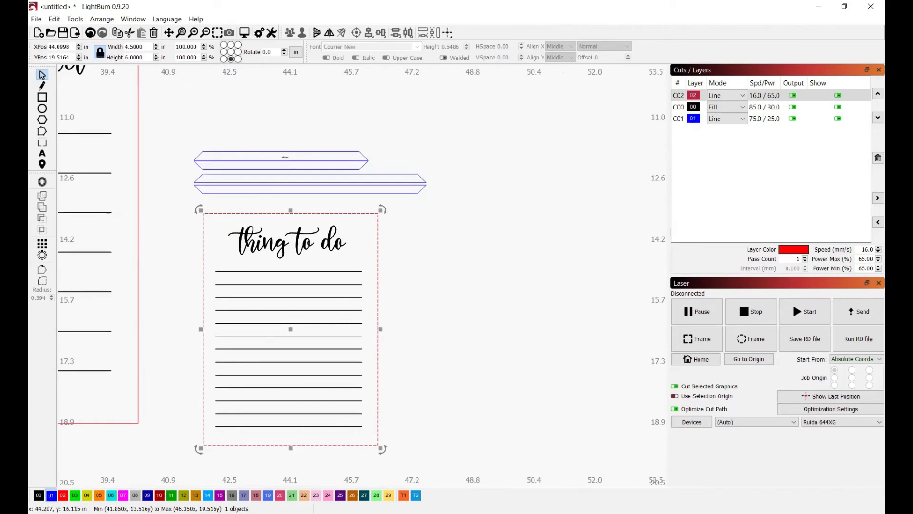
scroll(314, 190, up, 1)
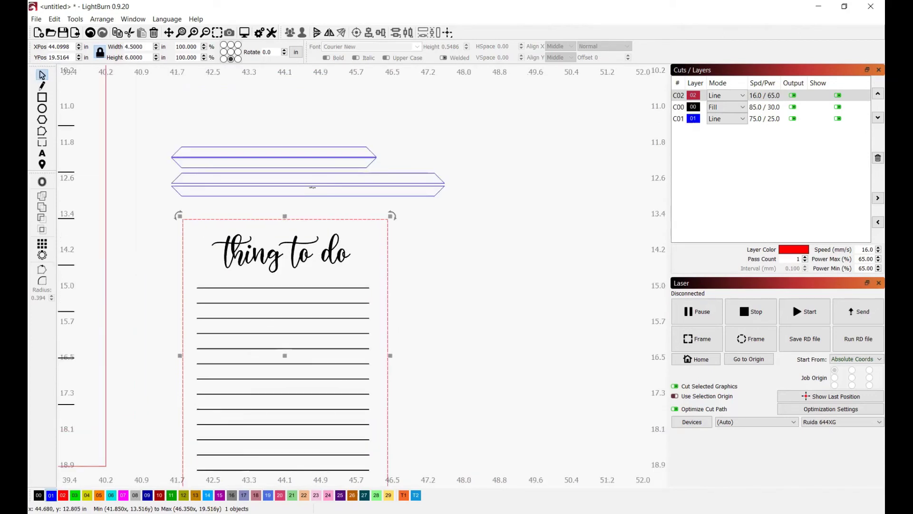
scroll(333, 319, down, 5)
click(333, 322)
scroll(337, 335, up, 2)
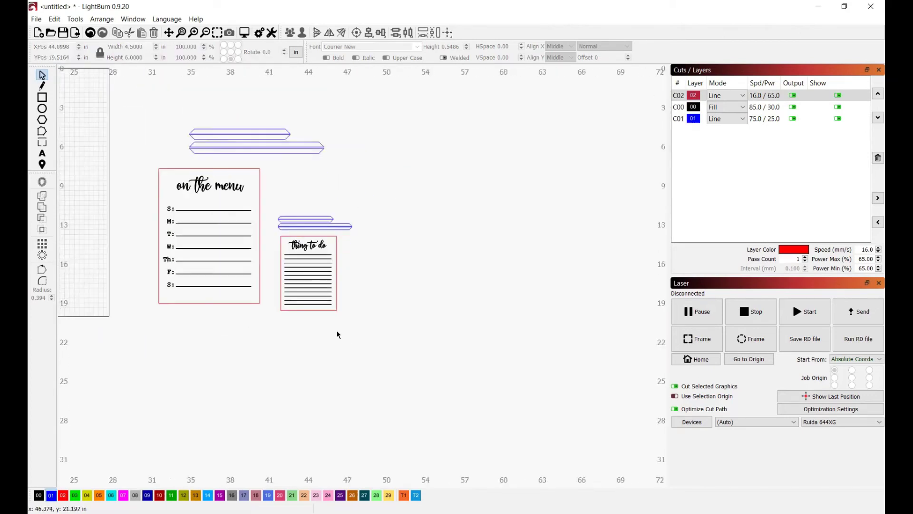